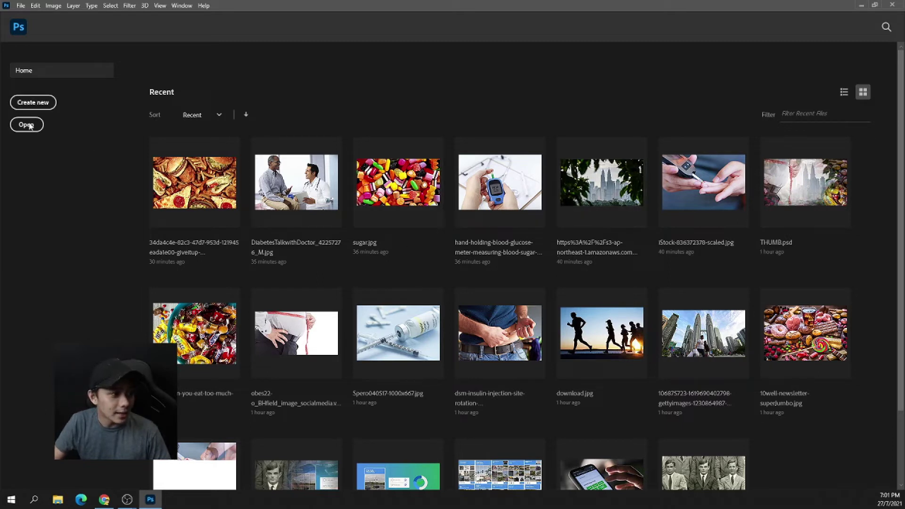
- Create a blank white 1920 × 1080 px document named Untitled-1
key("ctrl+n")
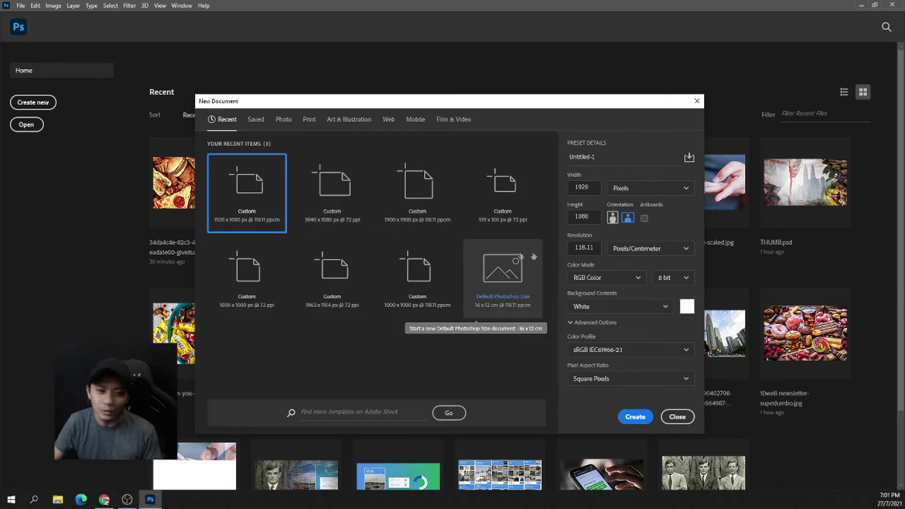
left_click(645, 422)
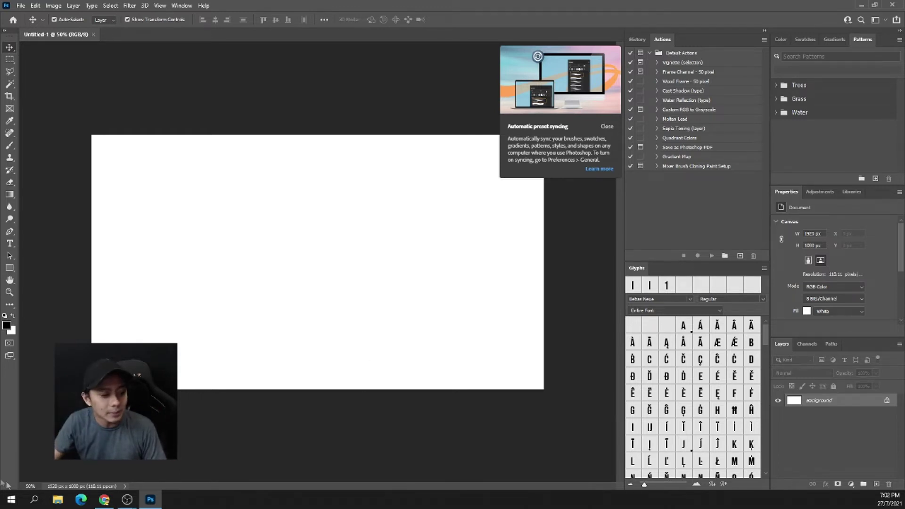
- Bring the river-with-trash photo into Untitled-1 as Layer 1, scaled to fill the canvas
left_click(57, 500)
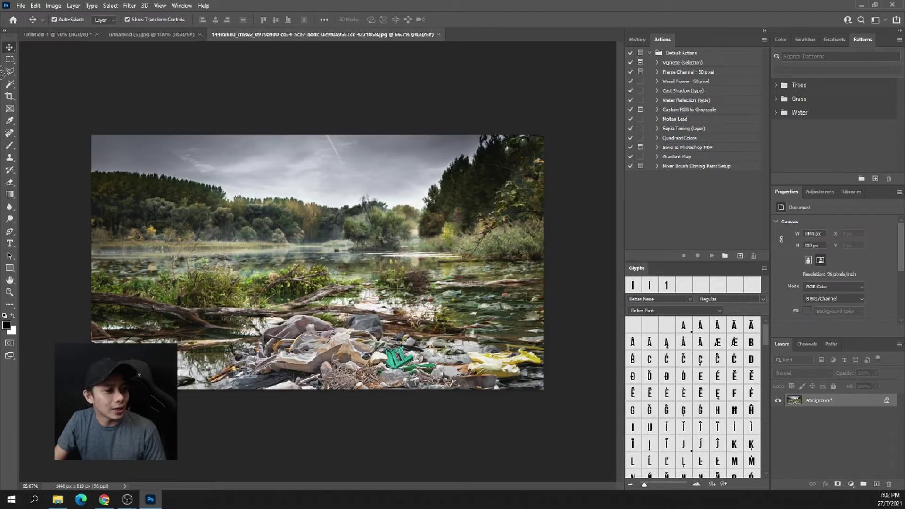
left_click(49, 34)
left_click_drag(49, 34, 301, 250)
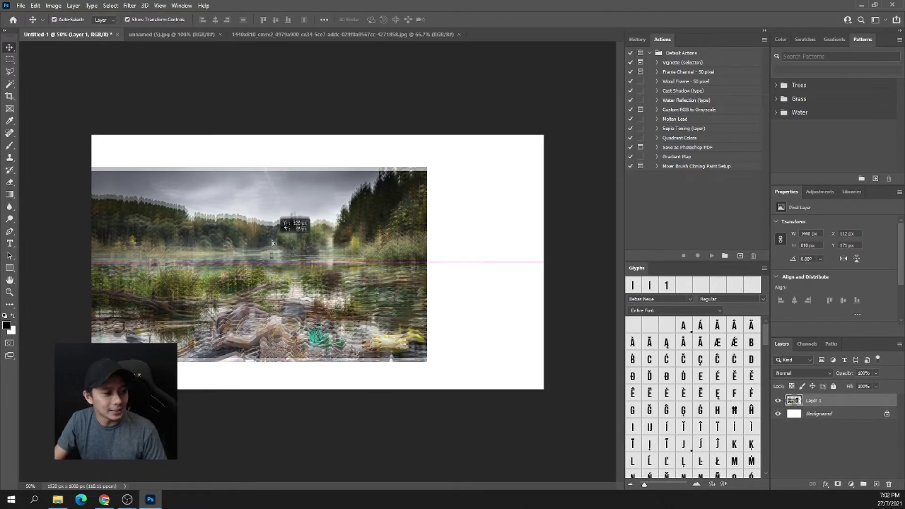
left_click_drag(427, 360, 551, 430)
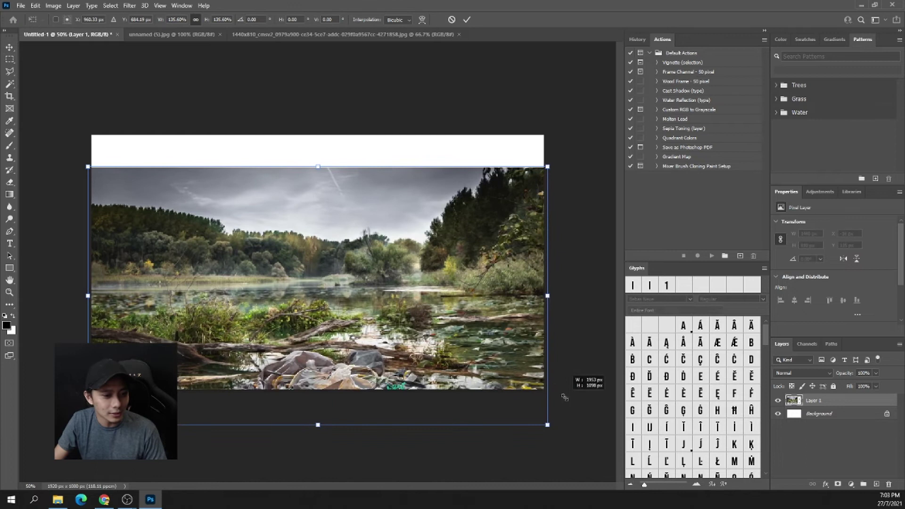
left_click_drag(506, 368, 500, 326)
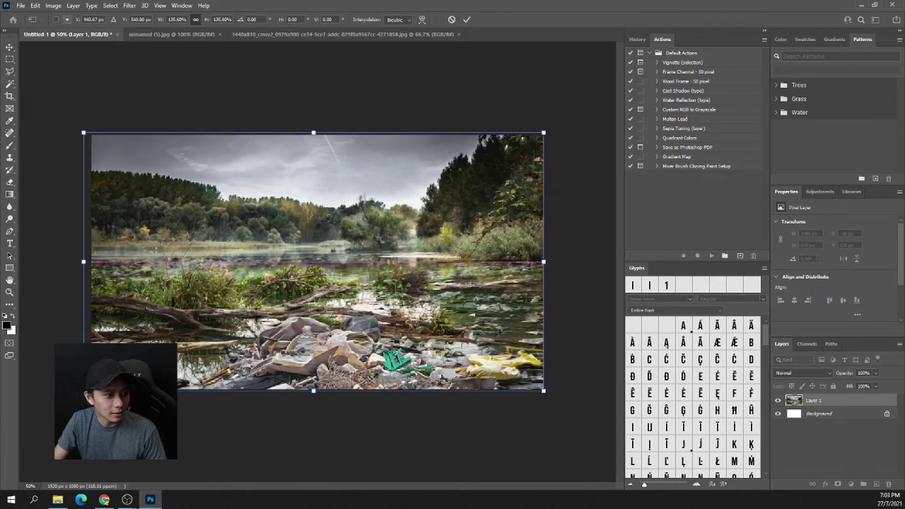
key("Return")
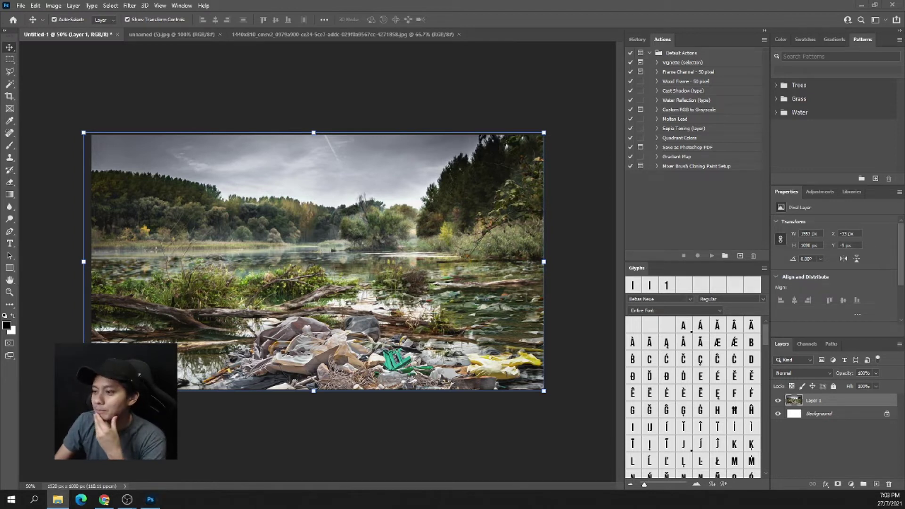
- Copy the trash-pile and turtle photos into Untitled-1, enlarging the turtle toward the lower right
left_click_drag(304, 105, 518, 39)
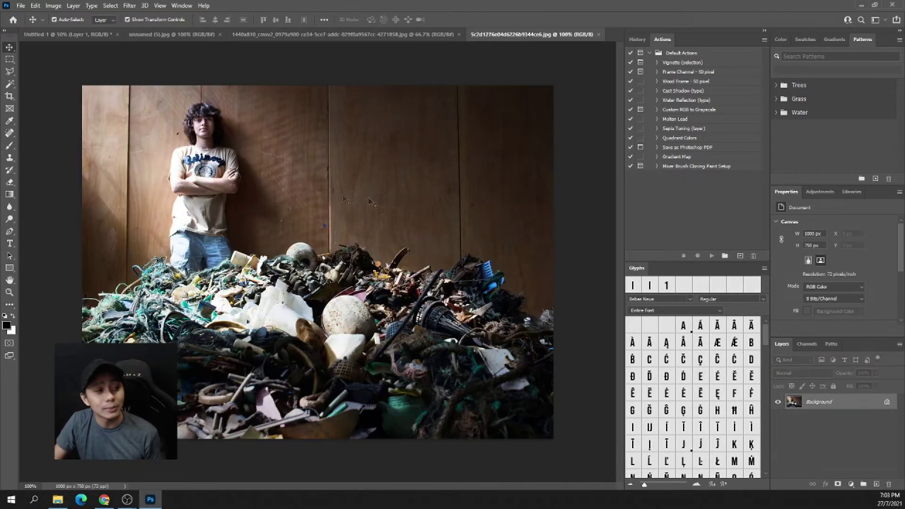
mouse_move(53, 39)
left_mouse_down()
mouse_move(298, 242)
mouse_move(275, 237)
left_mouse_up()
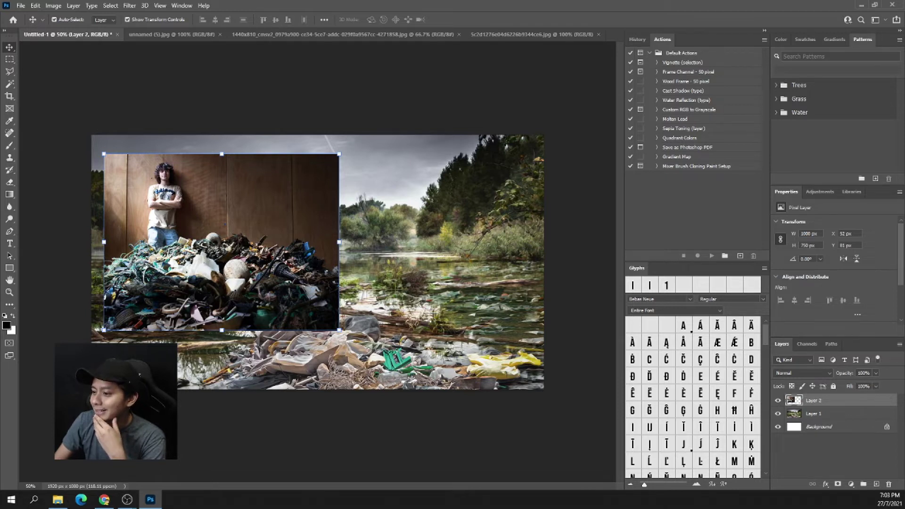
left_click(58, 500)
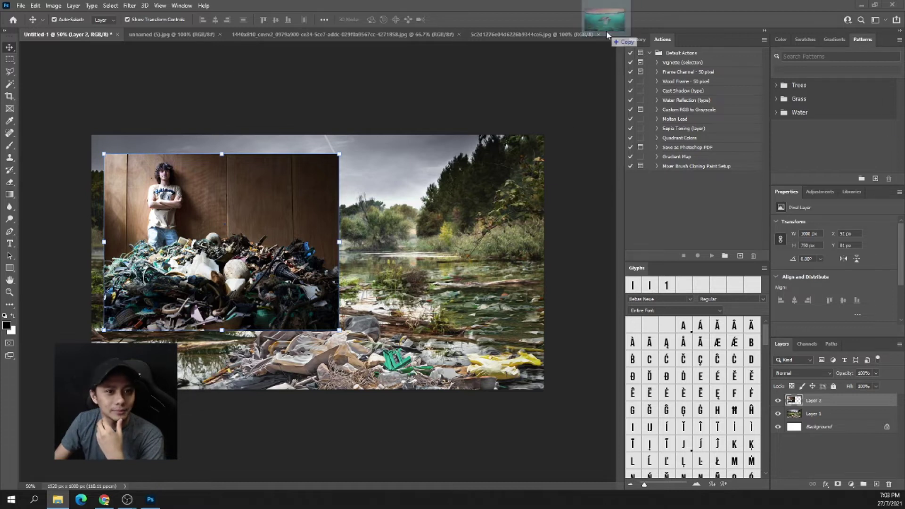
left_click_drag(896, 101, 608, 33)
mouse_move(414, 232)
left_mouse_down()
mouse_move(460, 248)
mouse_move(485, 318)
left_mouse_up()
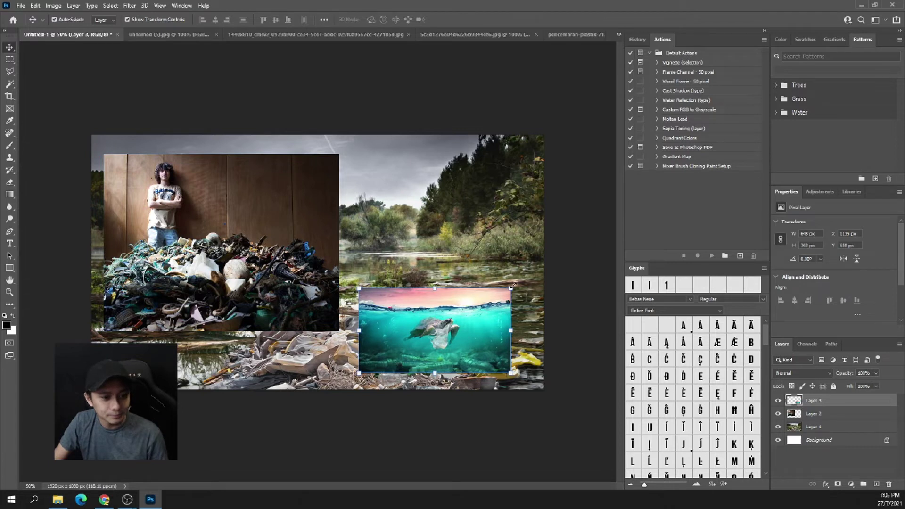
left_click_drag(511, 283, 540, 266)
key("Return")
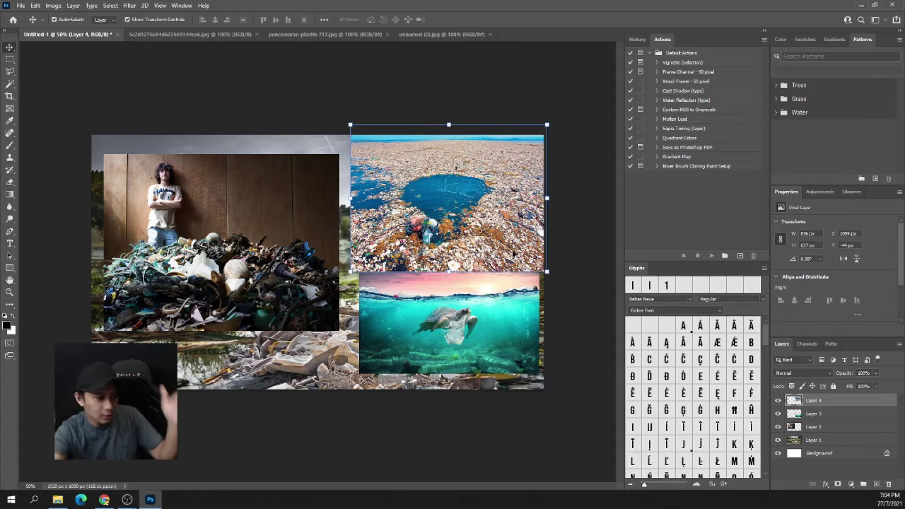
- Select the trash-pile photo's layer and shift it slightly lower
right_click(234, 193)
left_click(248, 196)
left_click_drag(260, 244, 262, 247)
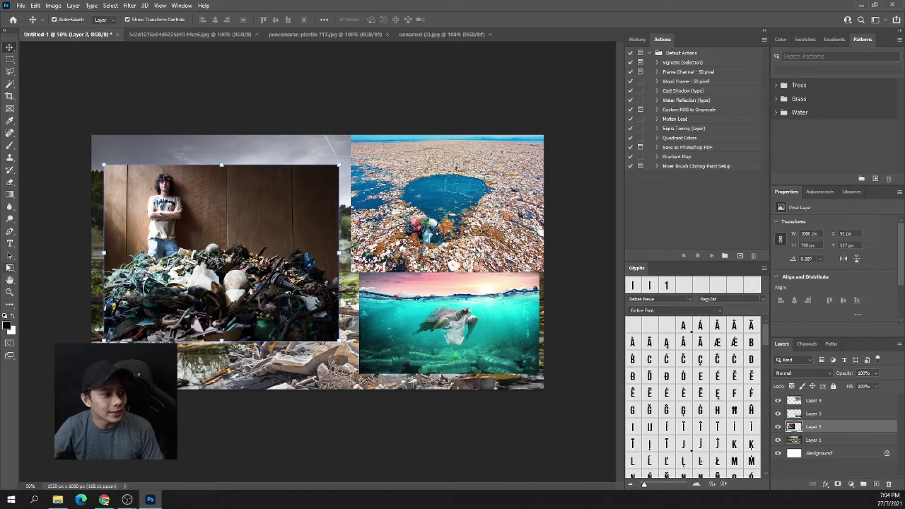
- Try a black-to-white gradient over the layer, then undo it
left_click(10, 196)
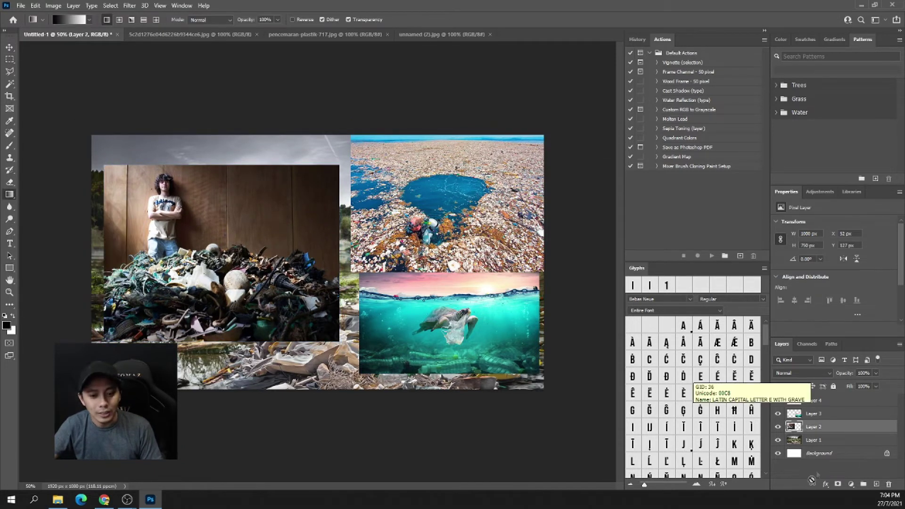
left_click(9, 47)
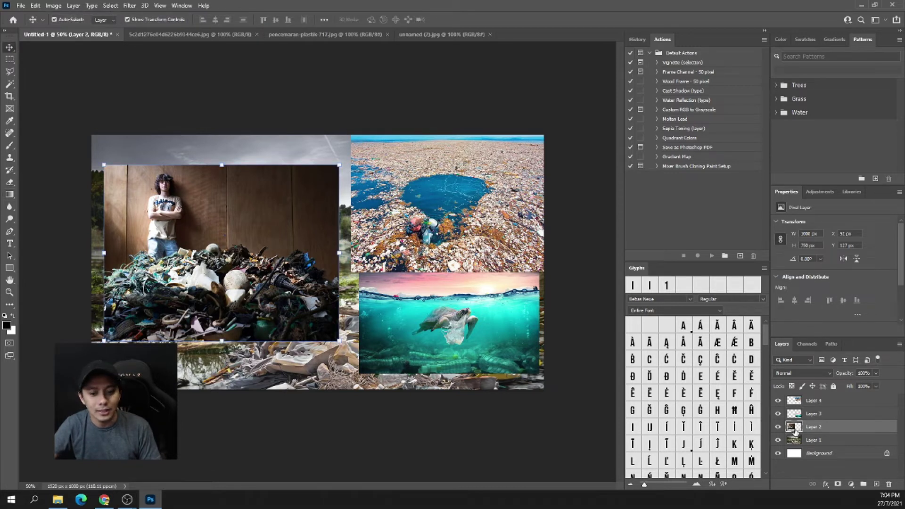
left_click(15, 198)
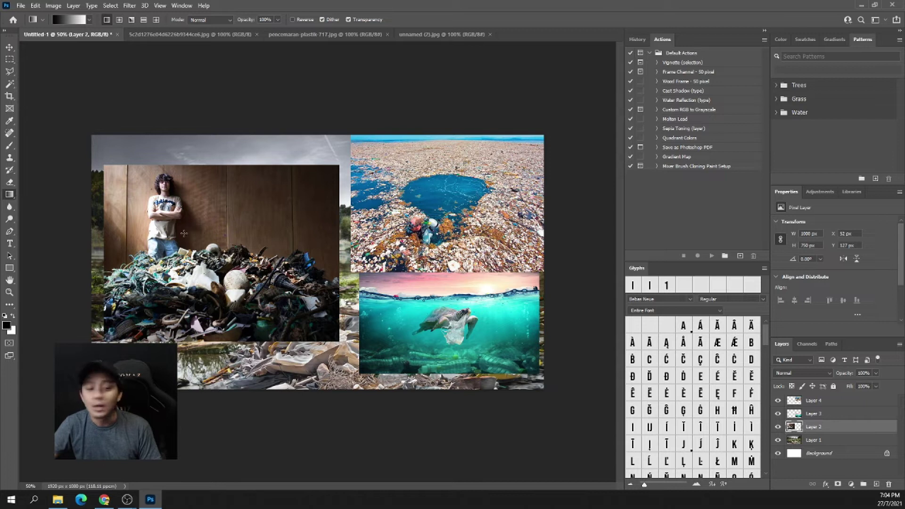
left_click_drag(184, 233, 255, 284)
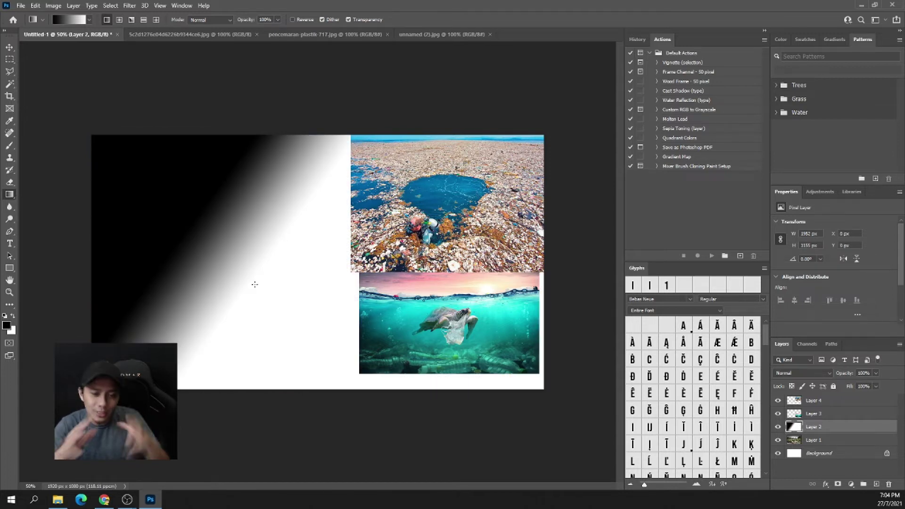
key("ctrl+z")
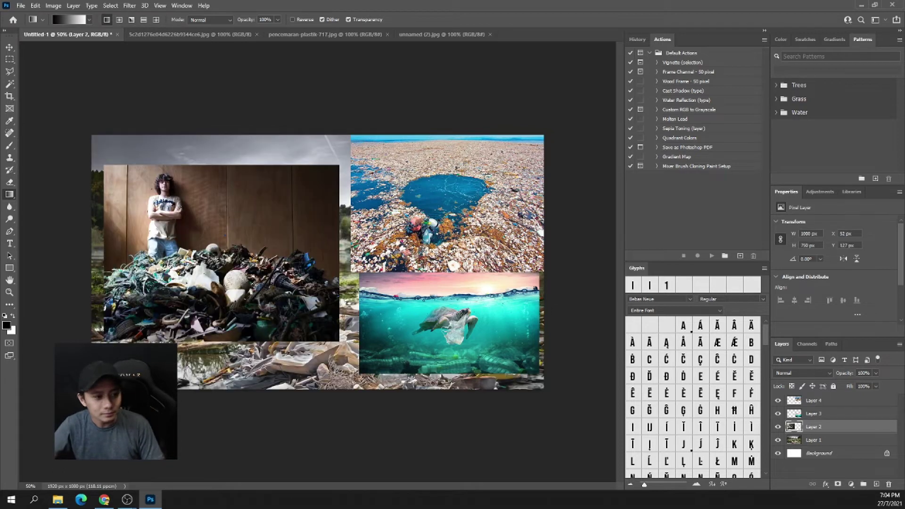
left_click(838, 485)
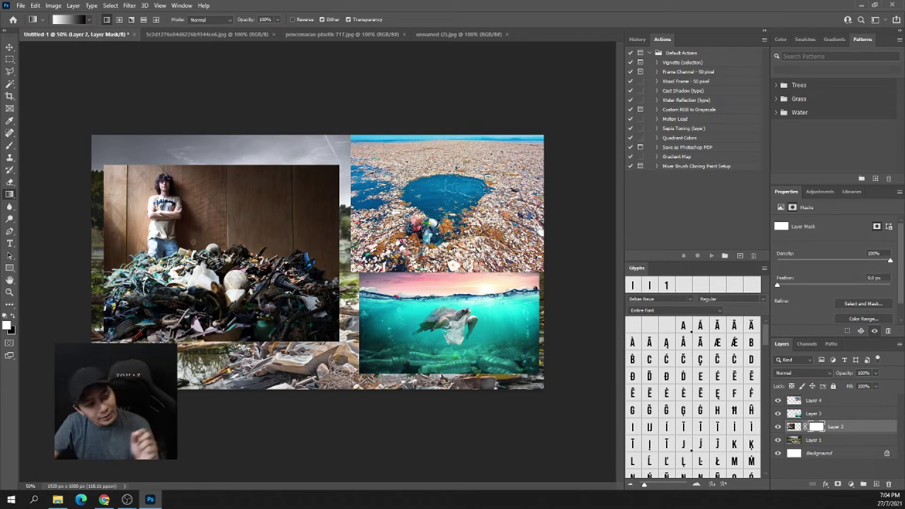
left_click_drag(193, 242, 345, 286)
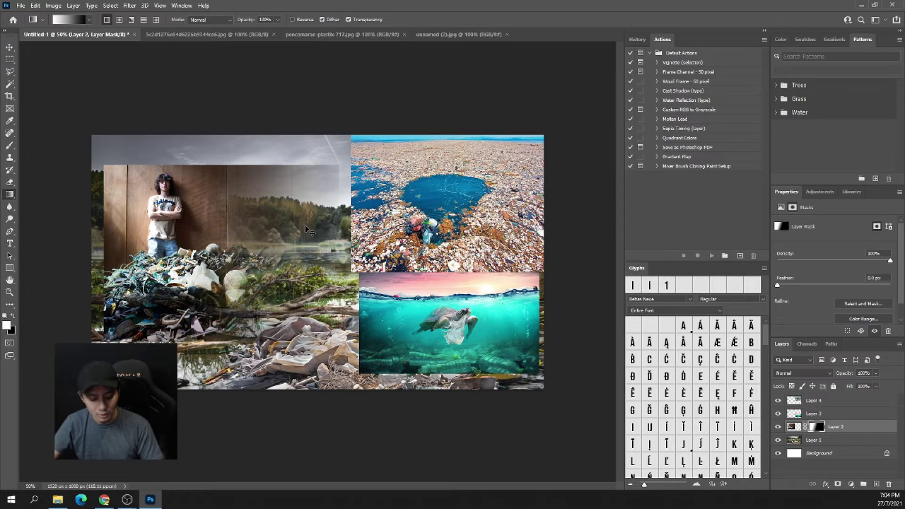
key("ctrl+z")
left_click_drag(253, 237, 273, 239)
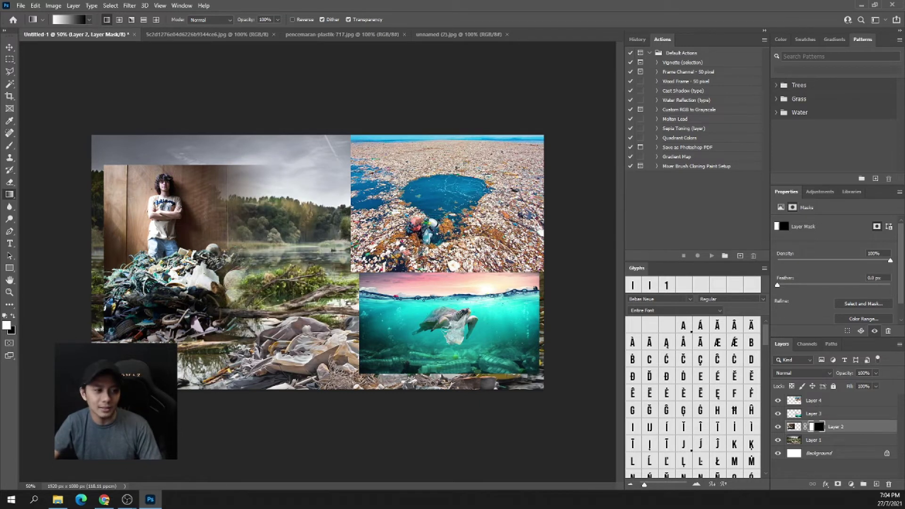
key("ctrl+z")
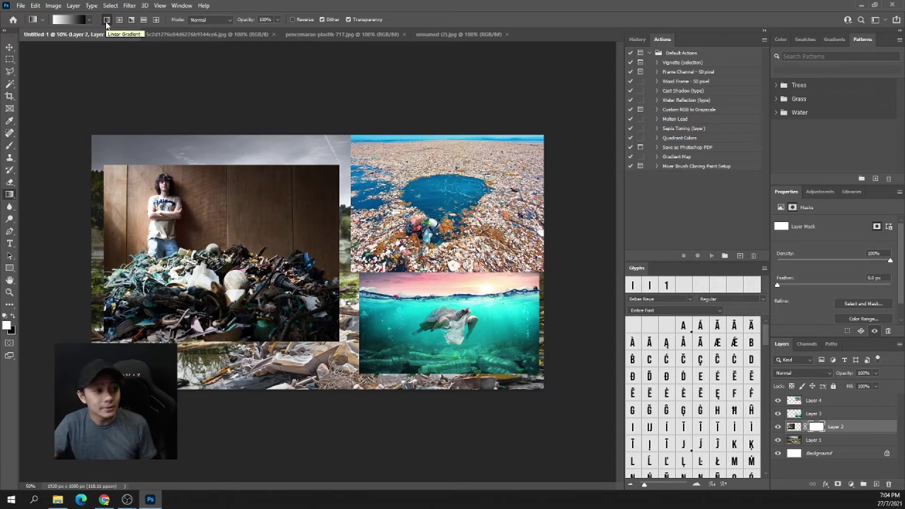
left_click(132, 21)
left_click_drag(211, 228, 396, 340)
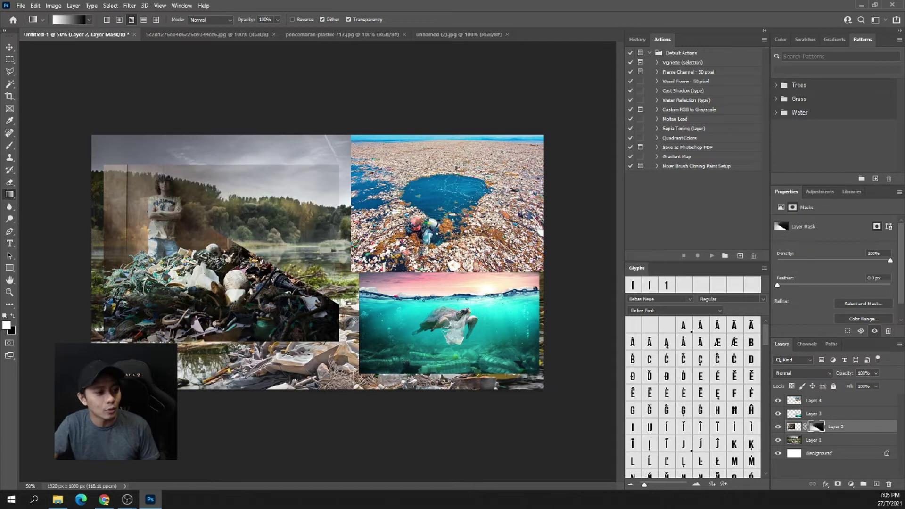
mouse_move(211, 228)
left_mouse_down()
mouse_move(261, 191)
mouse_move(326, 243)
mouse_move(312, 253)
left_mouse_up()
key("ctrl+z")
key("ctrl+z")
key("ctrl+z")
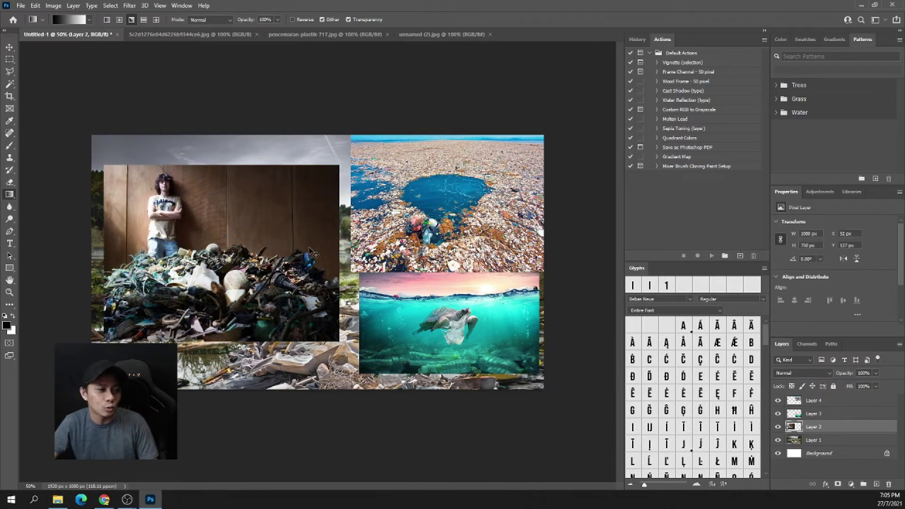
- Add a layer mask to the trash-pile photo and fade its bottom into the grass with linear gradients
left_click(9, 48)
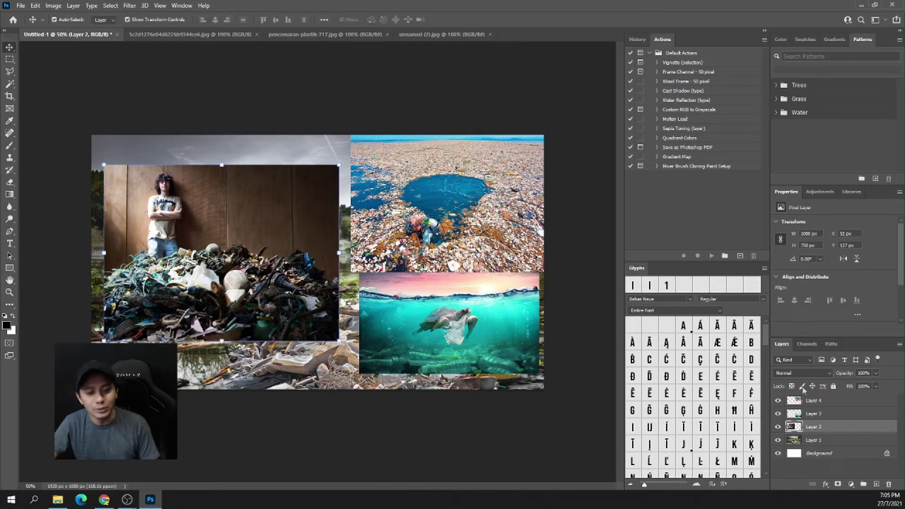
left_click(839, 485)
left_click(10, 194)
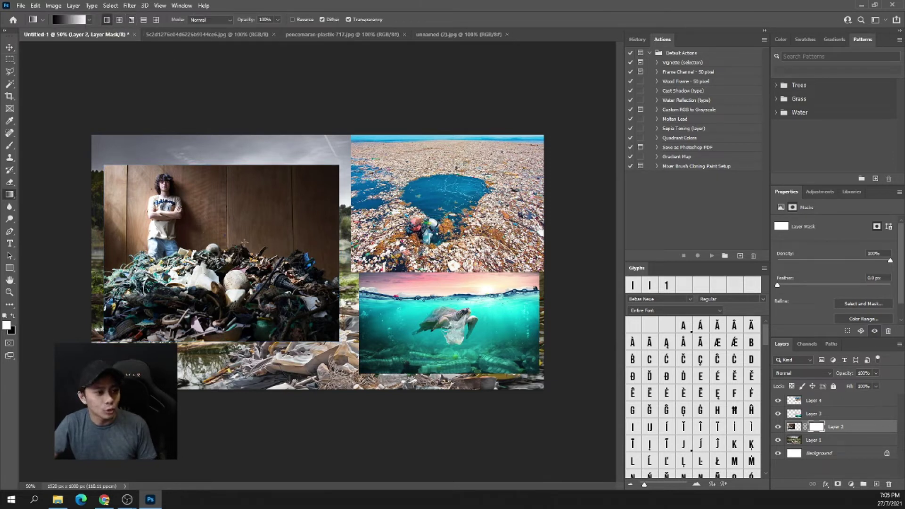
mouse_move(235, 240)
left_mouse_down()
mouse_move(308, 234)
mouse_move(287, 231)
left_mouse_up()
key("ctrl+z")
left_click_drag(222, 179, 228, 245)
key("ctrl+z")
mouse_move(173, 246)
left_mouse_down()
mouse_move(207, 246)
mouse_move(203, 236)
left_mouse_up()
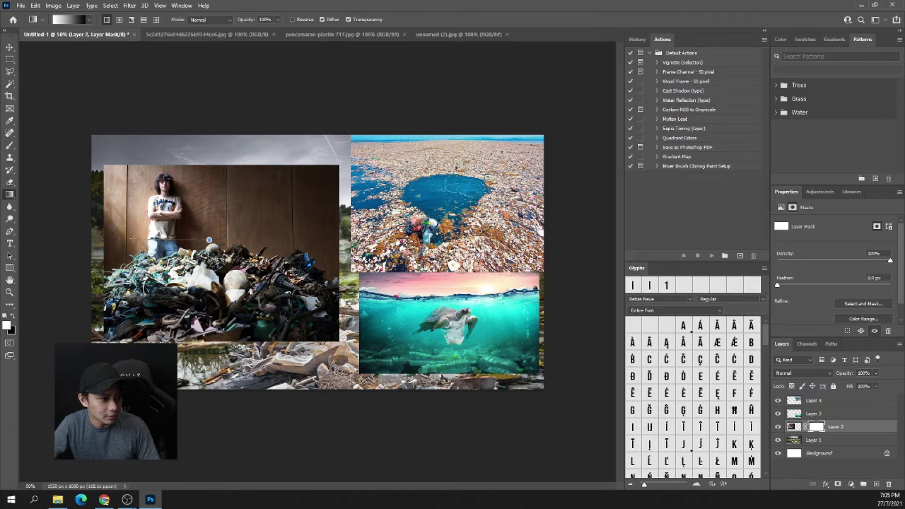
left_click_drag(207, 170, 218, 307)
left_click_drag(222, 274, 223, 316)
left_click_drag(219, 238, 215, 323)
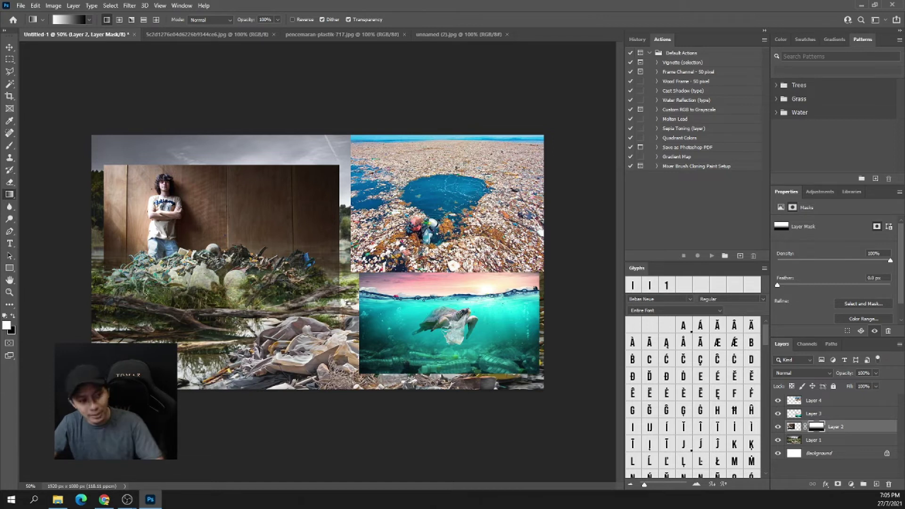
- Move the trash-pile photo up and left, then redraw the fade along its bottom
key("v")
left_click_drag(196, 231, 188, 214)
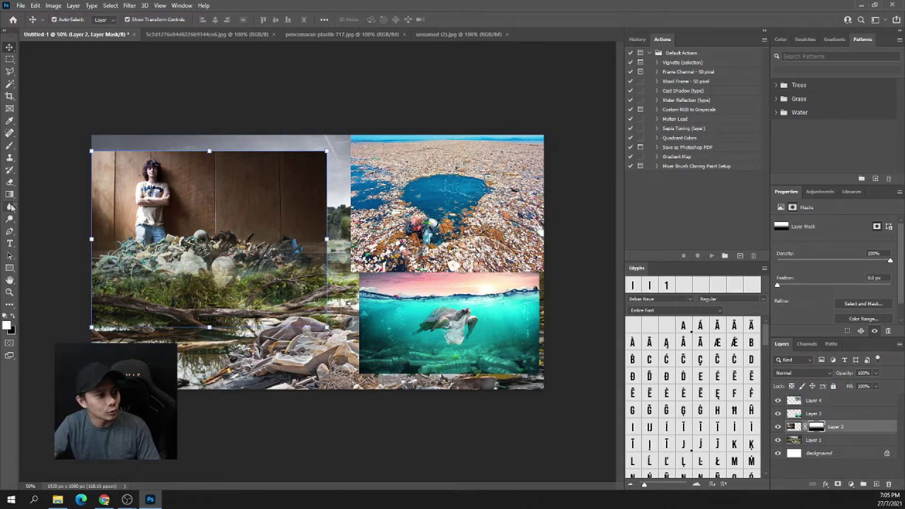
key("g")
left_click_drag(219, 215, 220, 292)
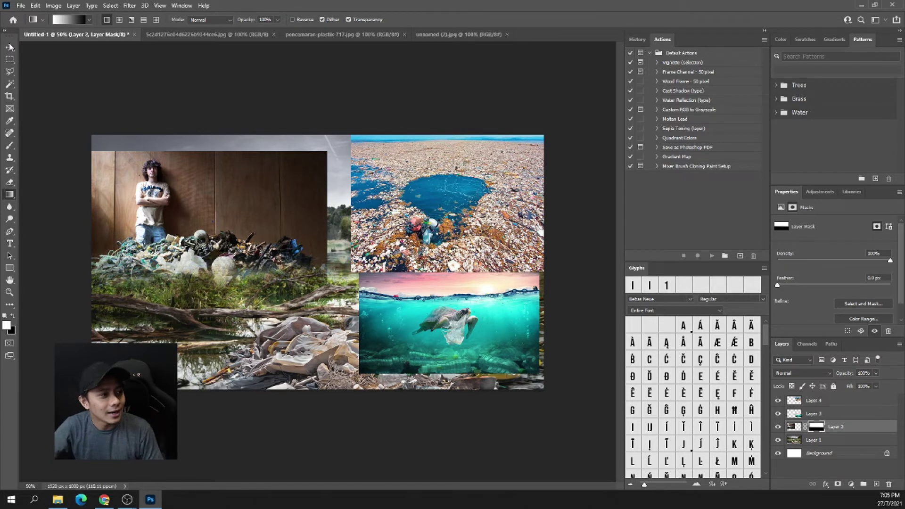
- Enlarge the trash-pile photo to about 109% and redraw the mask gradient across the grass band
key("v")
left_click_drag(328, 151, 350, 135)
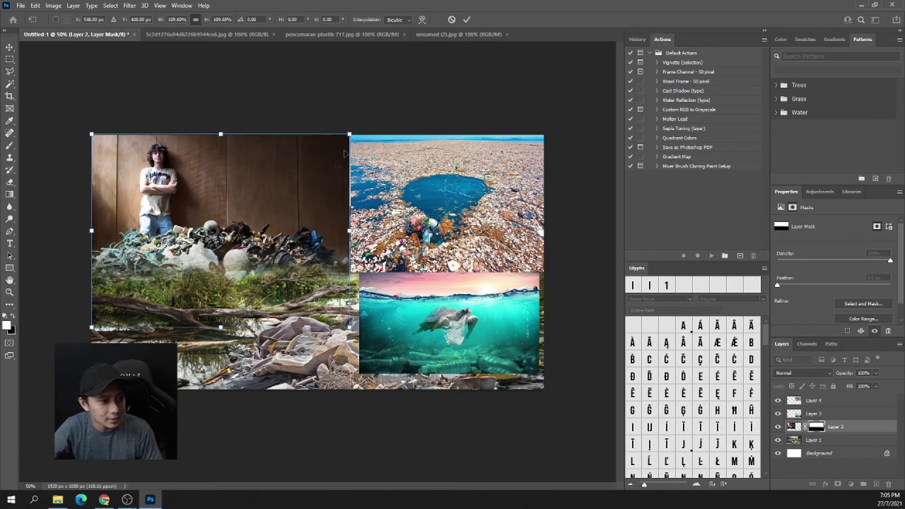
key("Return")
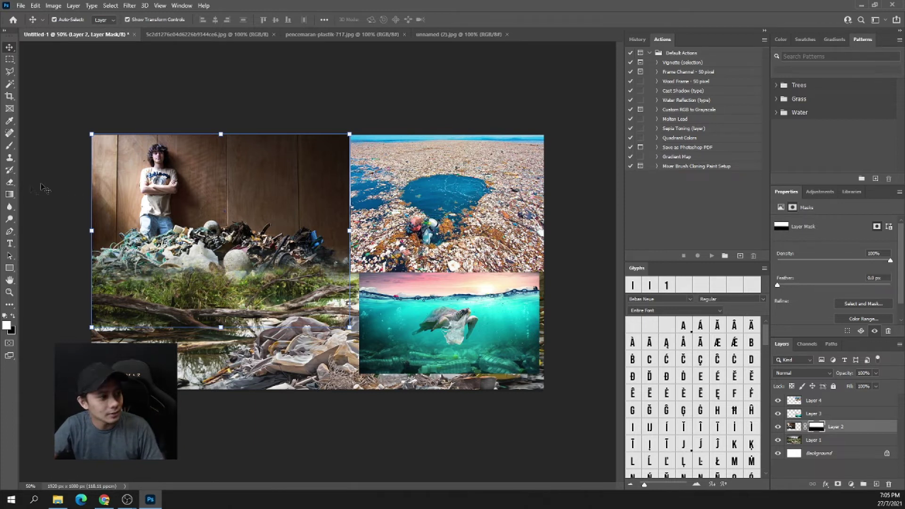
left_click(9, 194)
mouse_move(230, 302)
left_mouse_down()
mouse_move(236, 203)
mouse_move(226, 310)
left_mouse_up()
key("ctrl+z")
left_click_drag(225, 231, 223, 300)
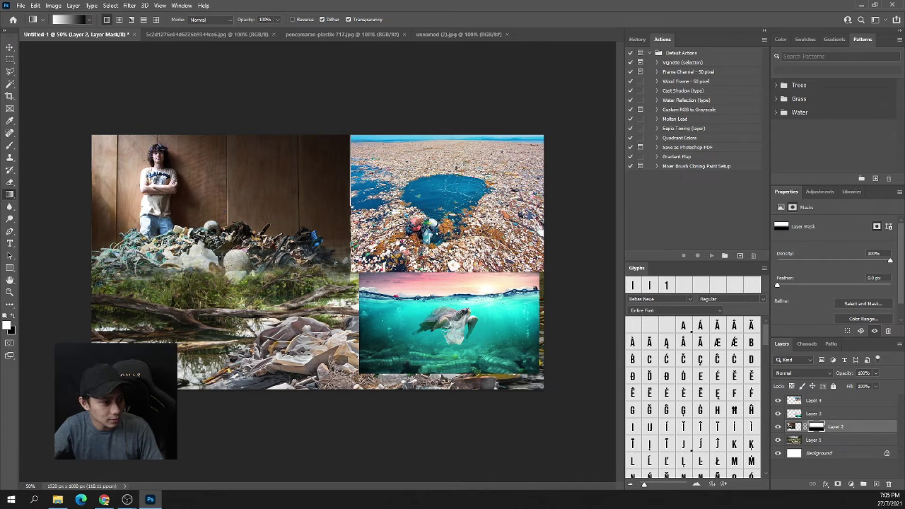
- Shift the garbage-ocean photo left and slightly down
key("v")
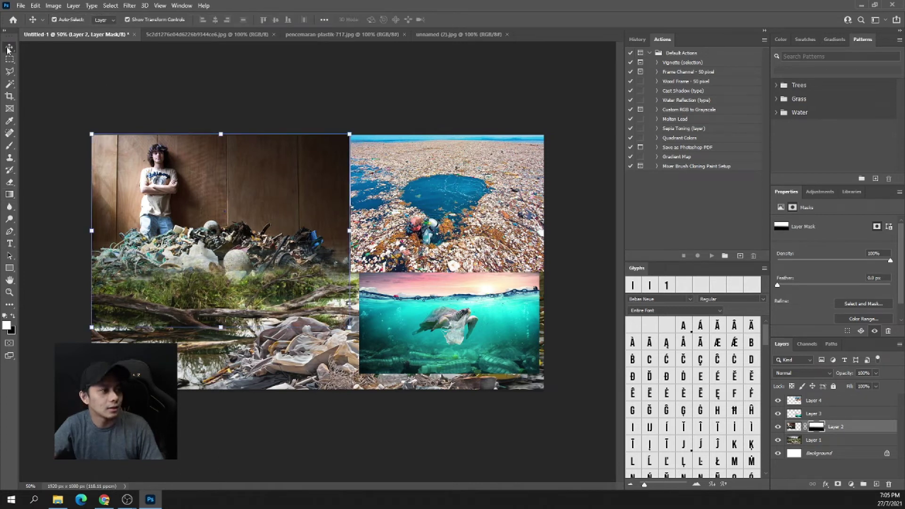
mouse_move(490, 220)
left_mouse_down()
mouse_move(460, 221)
mouse_move(412, 241)
mouse_move(407, 220)
left_mouse_up()
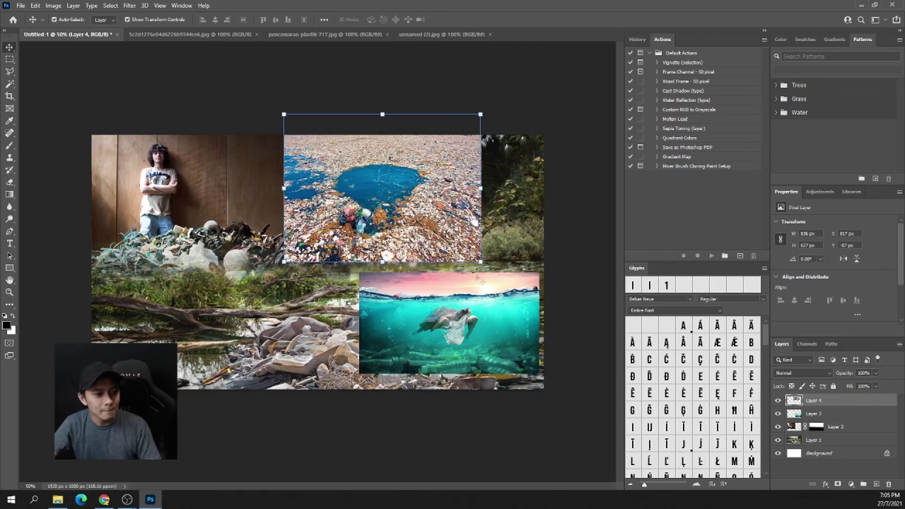
left_click_drag(377, 181, 373, 207)
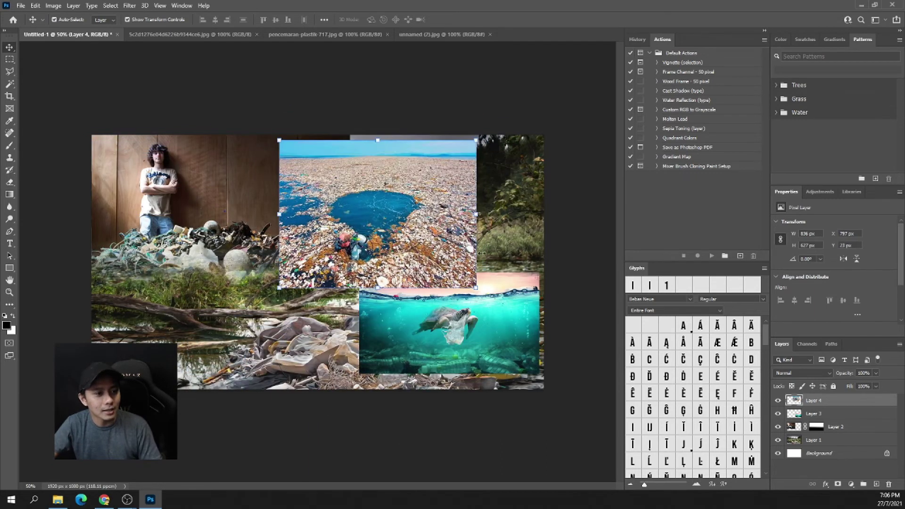
- Add a layer mask to the garbage-ocean photo, try radial gradient fades, then undo them
left_click(838, 484)
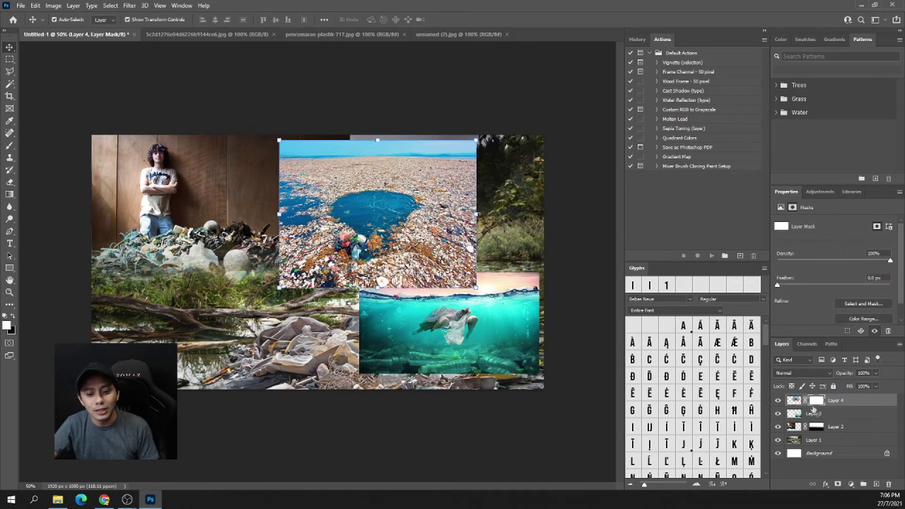
left_click(10, 195)
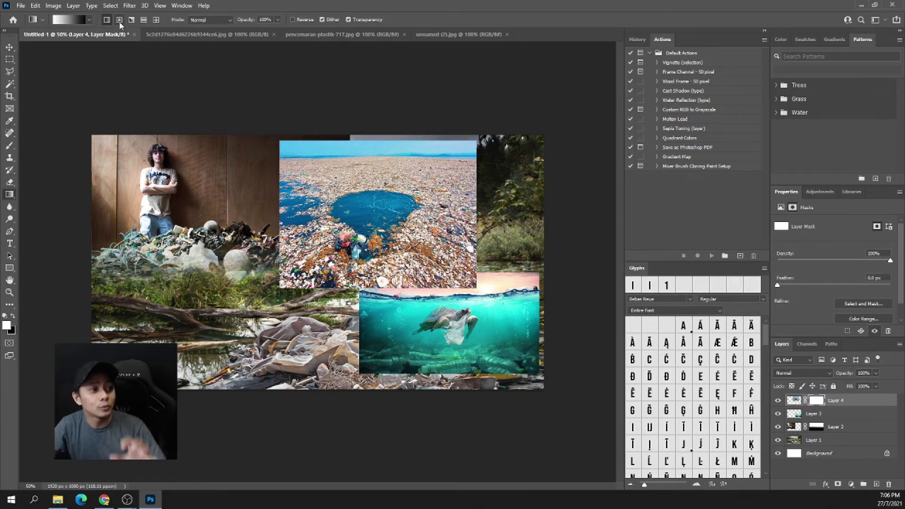
left_click(119, 21)
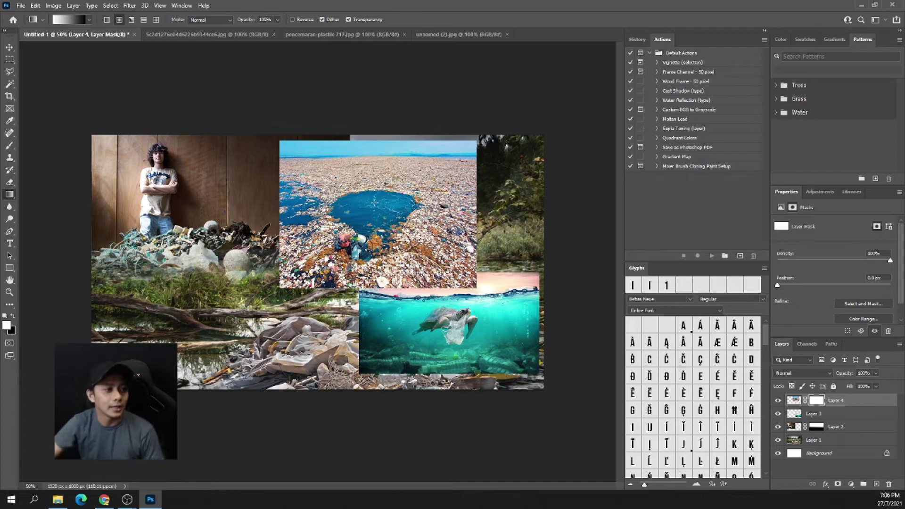
left_click_drag(377, 208, 403, 240)
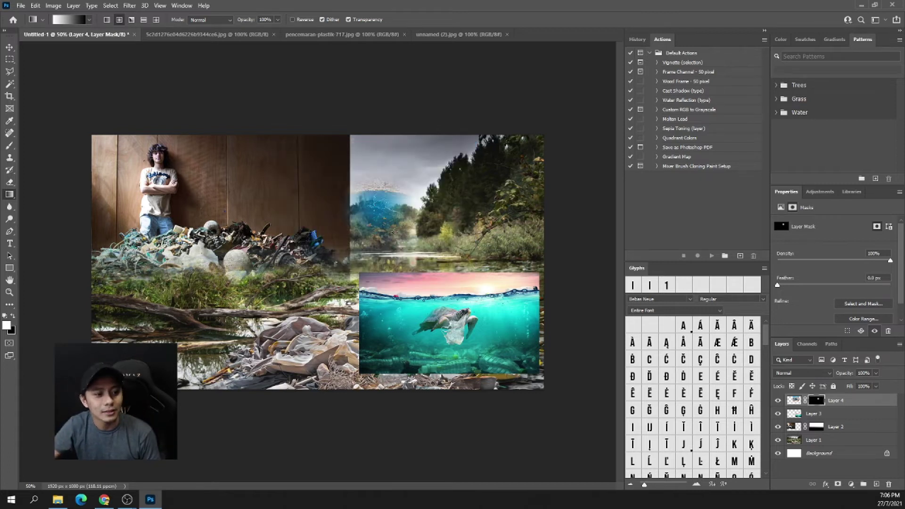
left_click_drag(406, 273, 421, 271)
left_click_drag(392, 214, 430, 267)
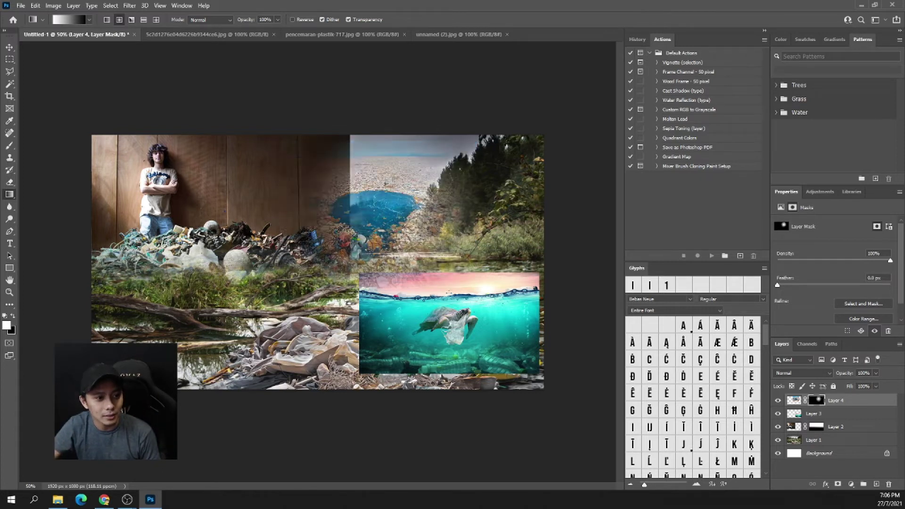
left_click_drag(378, 205, 450, 307)
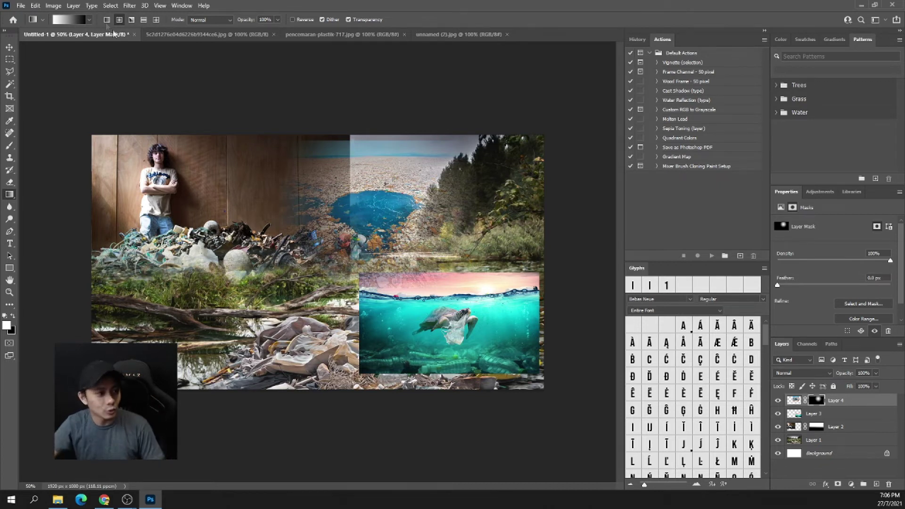
left_click_drag(346, 155, 302, 156)
key("v")
key("ctrl+z")
key("ctrl+z")
key("ctrl+z")
- Select the turtle photo's layer and drag it to the lower left
right_click(439, 318)
left_click(462, 325)
mouse_move(513, 326)
left_mouse_down()
mouse_move(243, 288)
mouse_move(291, 313)
left_mouse_up()
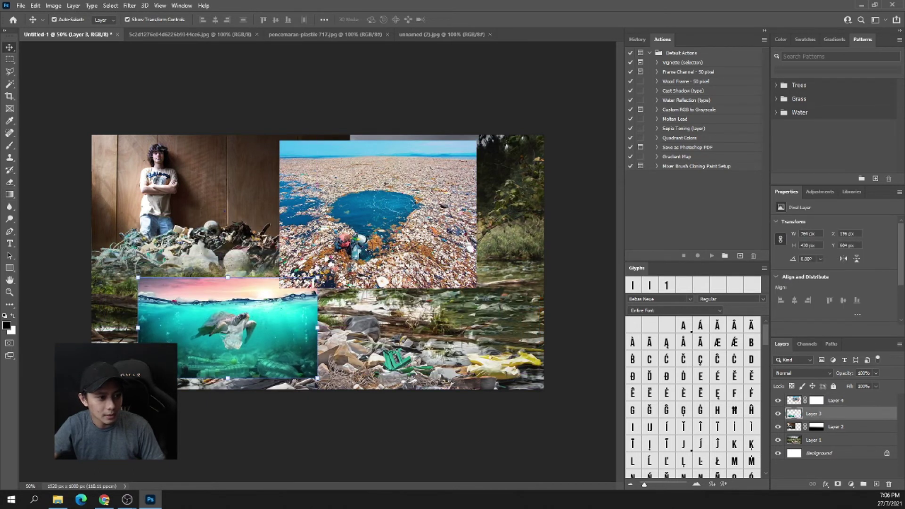
- Move the garbage-ocean photo right and scale the turtle photo to 155% over the left side
left_click_drag(416, 260, 532, 273)
left_click_drag(266, 321, 315, 248)
key("ctrl+t")
left_click_drag(366, 205, 463, 154)
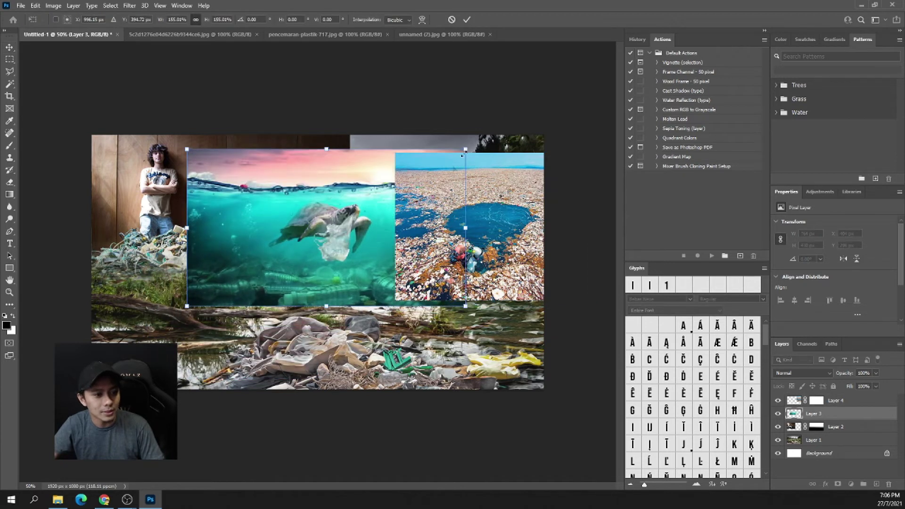
left_click_drag(328, 241, 241, 270)
key("Return")
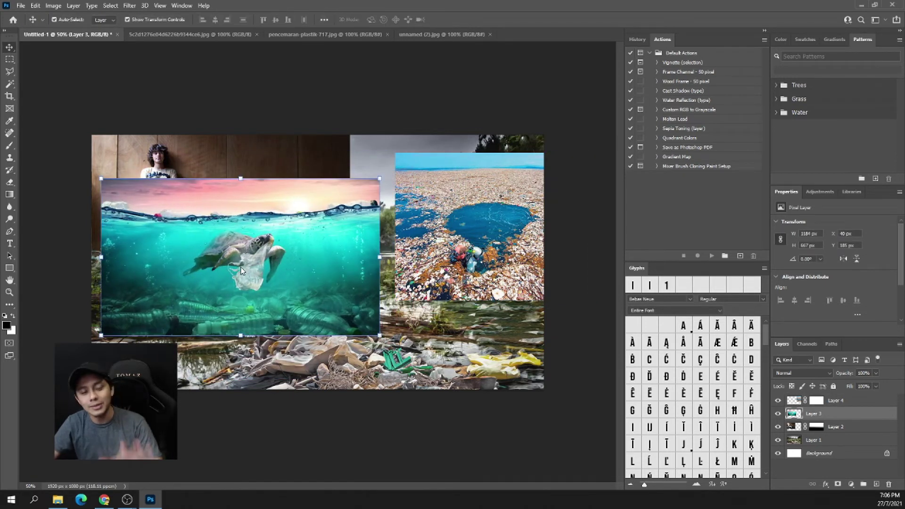
left_click(10, 194)
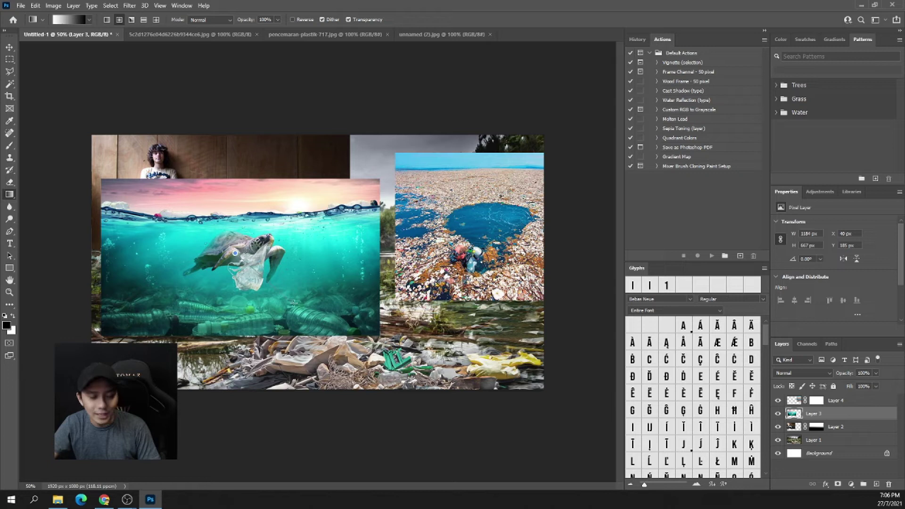
- Mask the turtle photo with a radial gradient fade and move it up beside the wall
left_click_drag(235, 254, 338, 336)
key("ctrl+z")
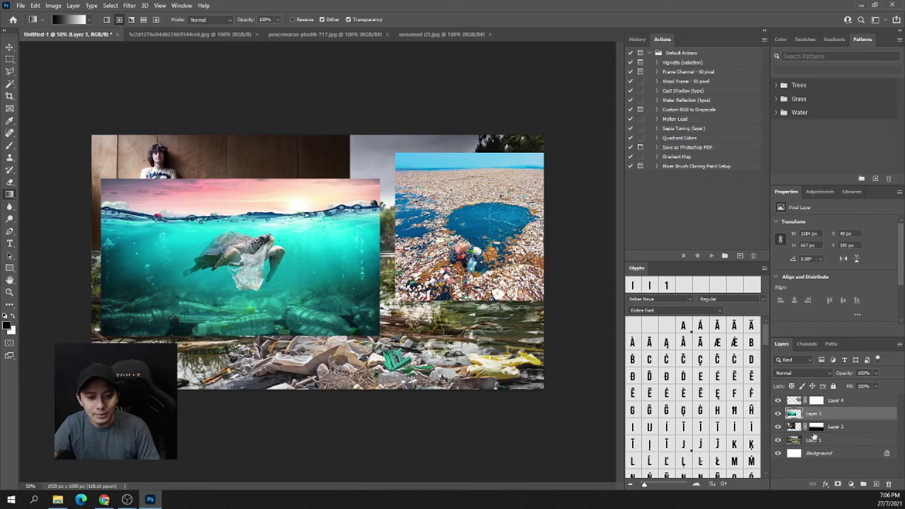
left_click(838, 484)
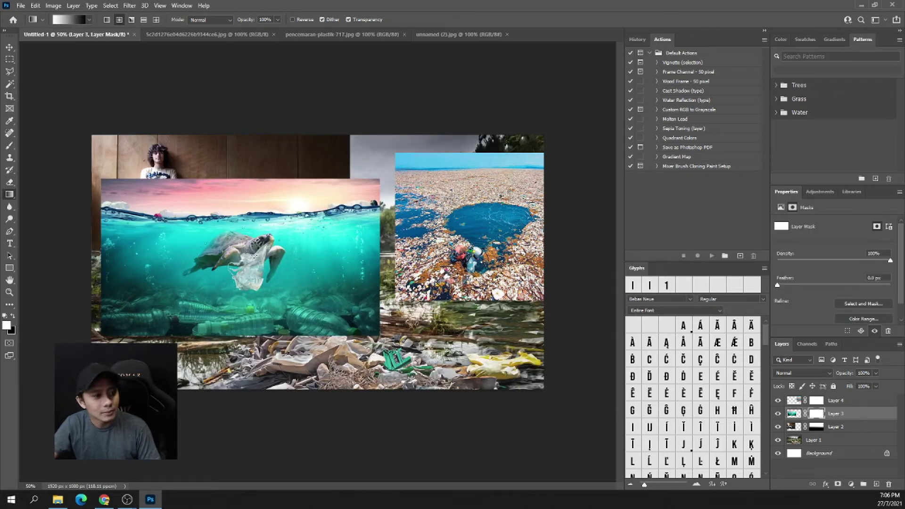
left_click_drag(253, 254, 330, 301)
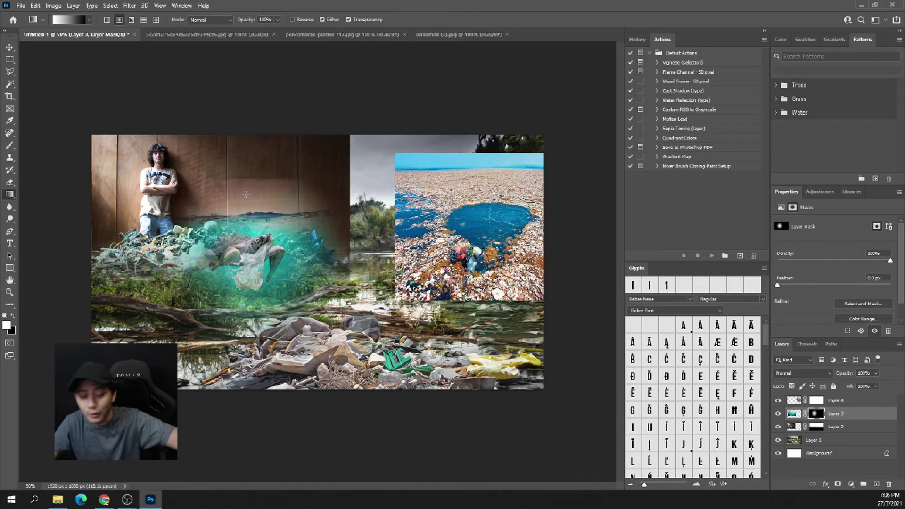
key("ctrl+z")
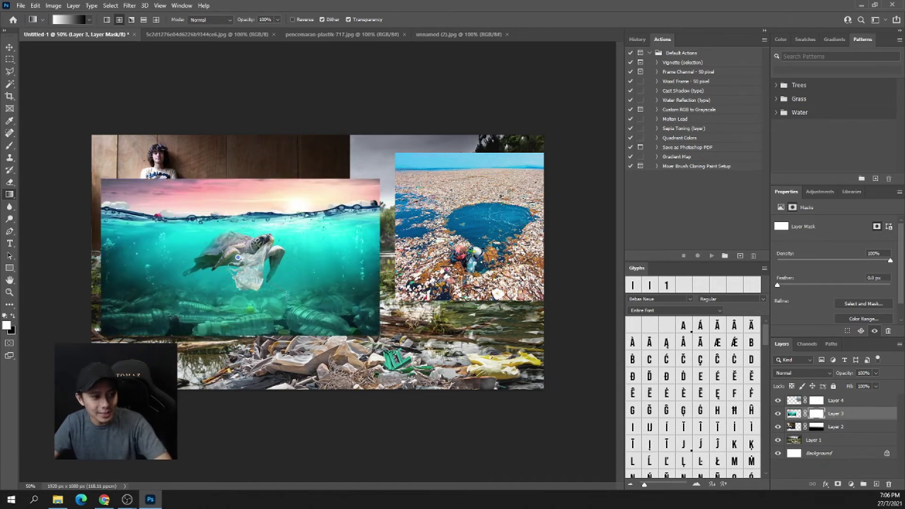
left_click_drag(238, 257, 353, 331)
key("ctrl+z")
key("ctrl+z")
key("ctrl+z")
left_click_drag(257, 276, 324, 319)
key("v")
mouse_move(249, 237)
left_mouse_down()
mouse_move(337, 193)
mouse_move(265, 166)
left_mouse_up()
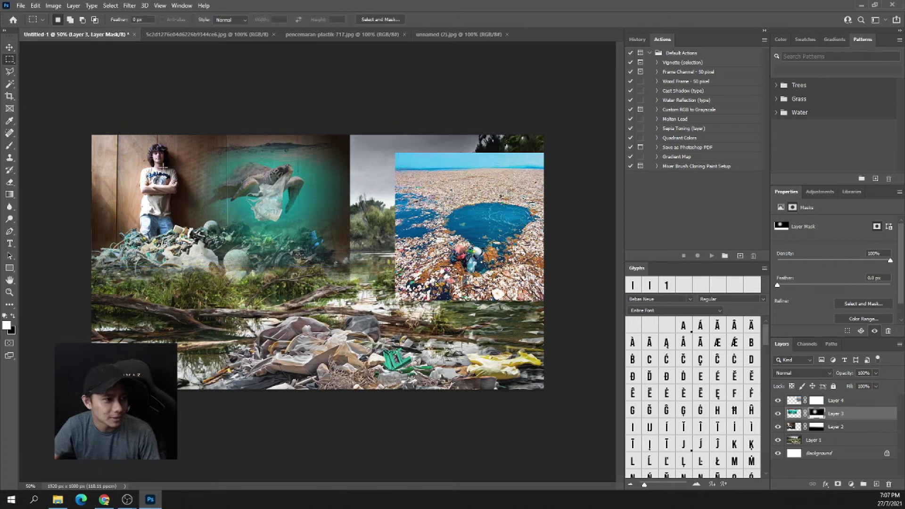
- Select the garbage-ocean photo's layer and move it to the lower right
right_click(430, 204)
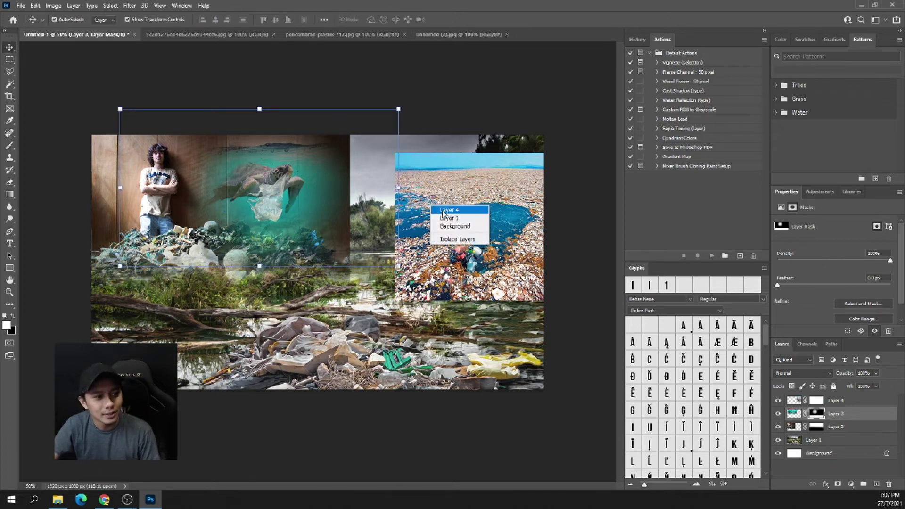
left_click(440, 208)
mouse_move(471, 218)
left_mouse_down()
mouse_move(448, 301)
mouse_move(489, 298)
left_mouse_up()
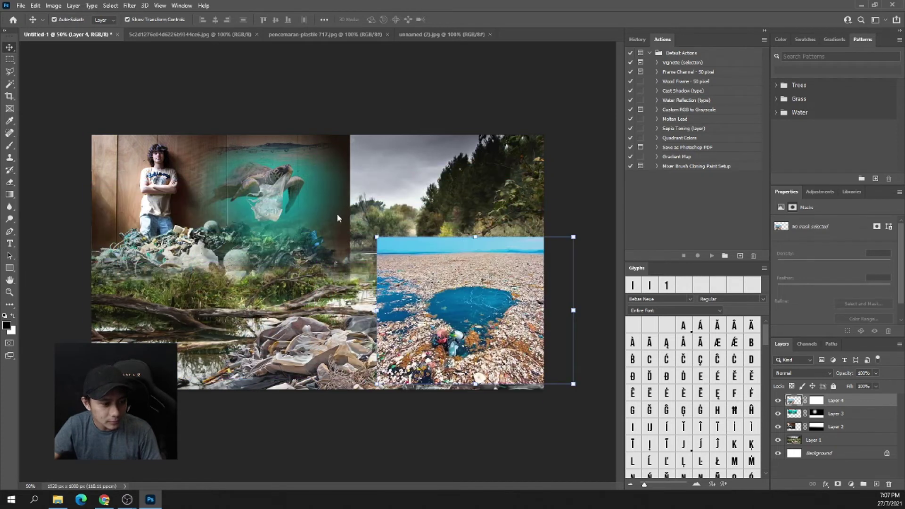
- Set the top-left rubbish photo's layer (Layer 2) to Screen blend mode
right_click(340, 220)
right_click(142, 183)
left_click(158, 188)
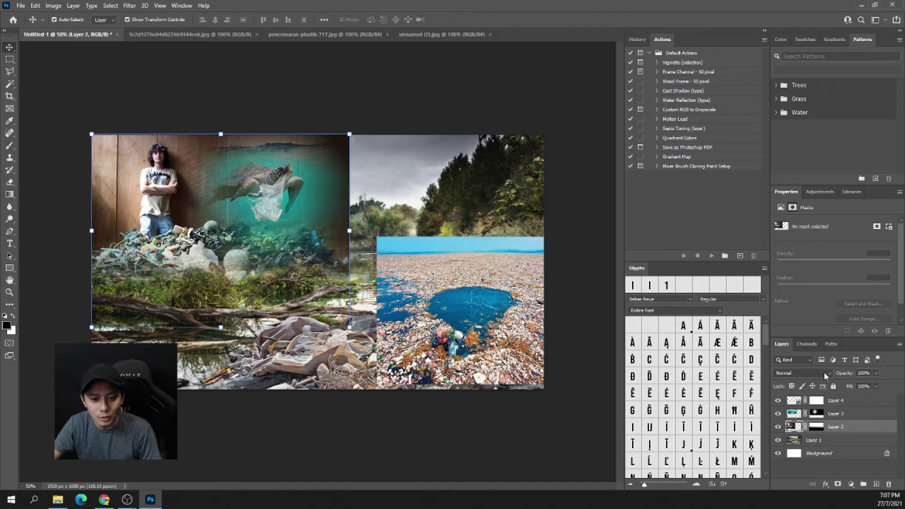
left_click(801, 373)
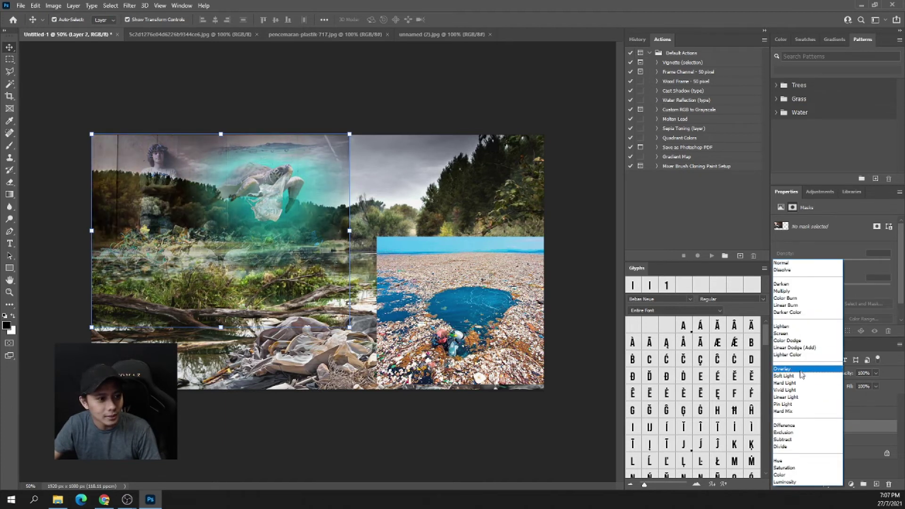
left_click(799, 334)
left_click(11, 59)
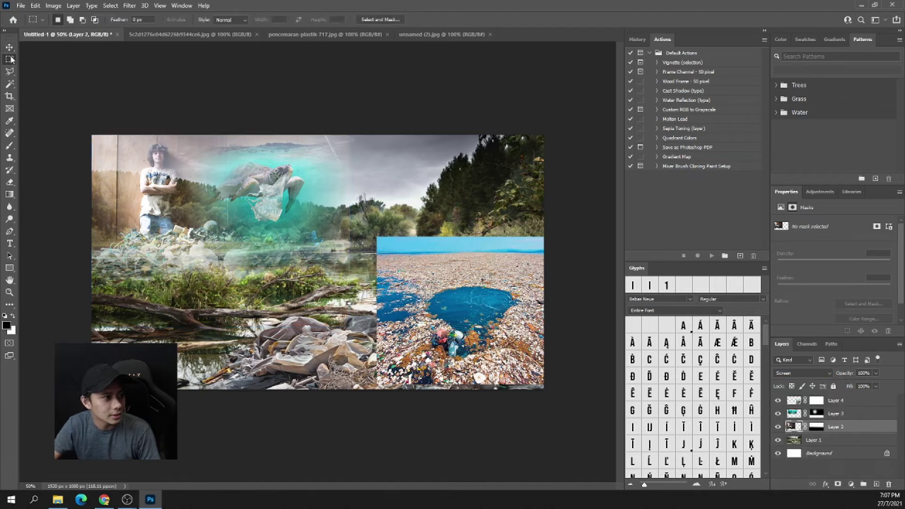
key("v")
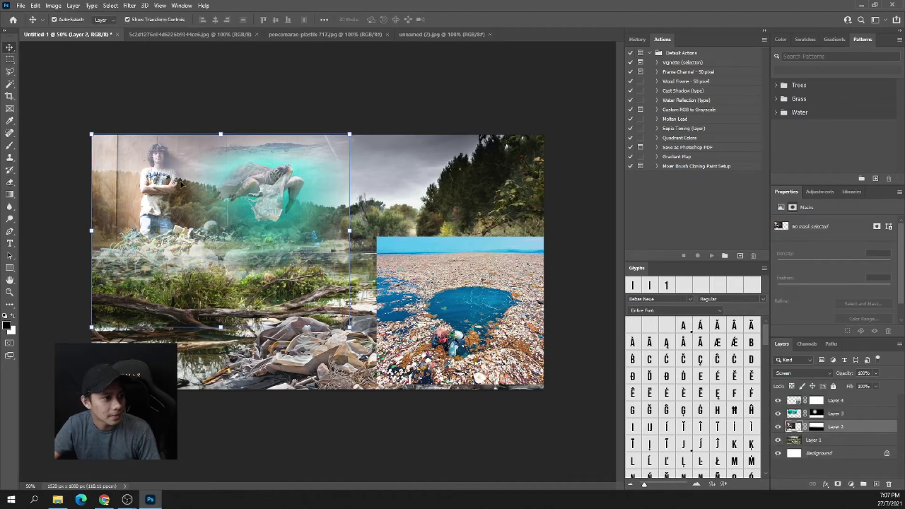
- Draw gradients on Layer 2's mask to fade its top-left so the person and trees show
left_click(817, 426)
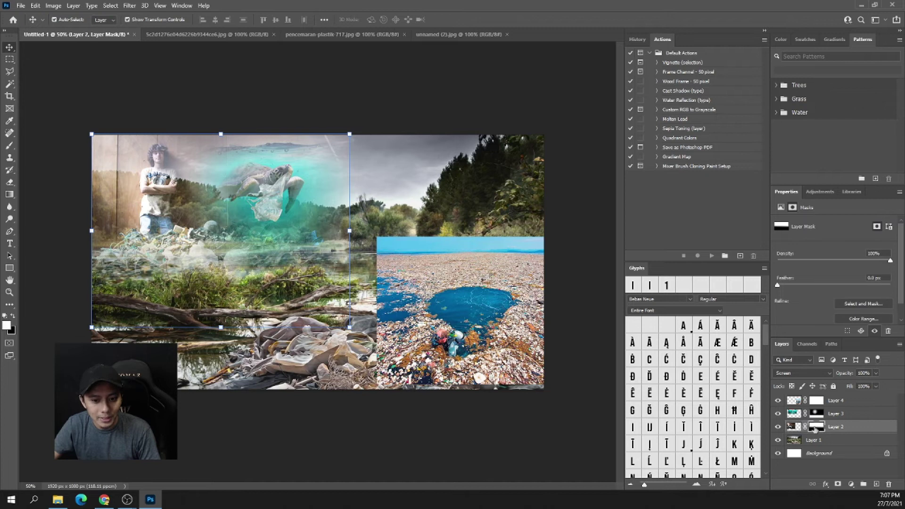
left_click(10, 194)
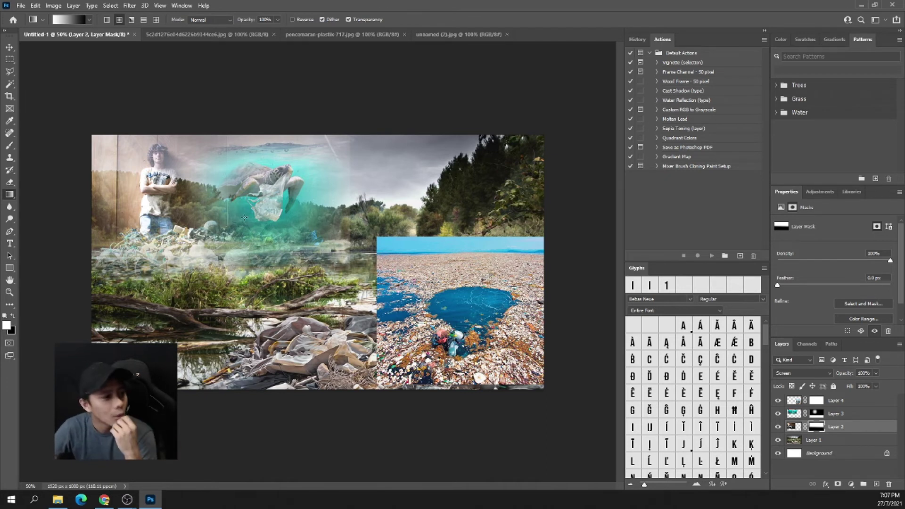
left_click_drag(203, 221, 142, 180)
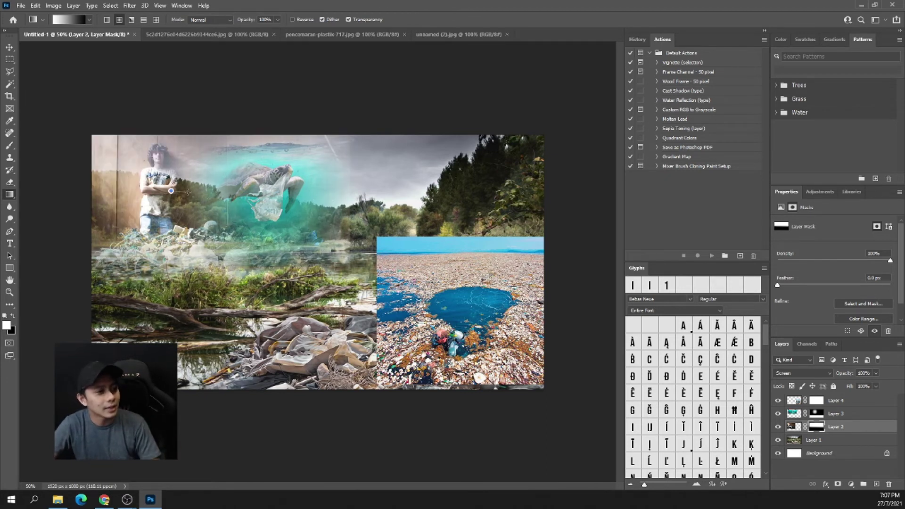
left_click_drag(206, 208, 384, 243)
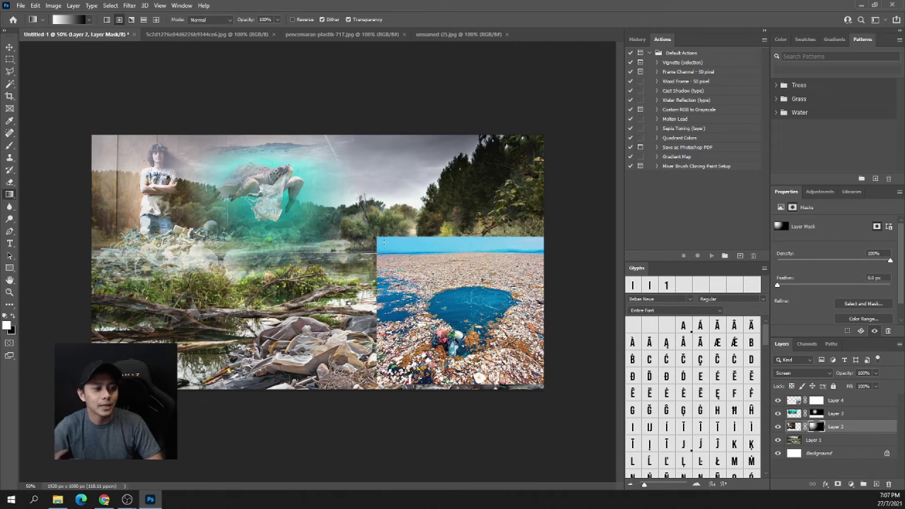
- Move the plastic-sea photo toward the canvas centre and enlarge it with Free Transform
left_click(7, 49)
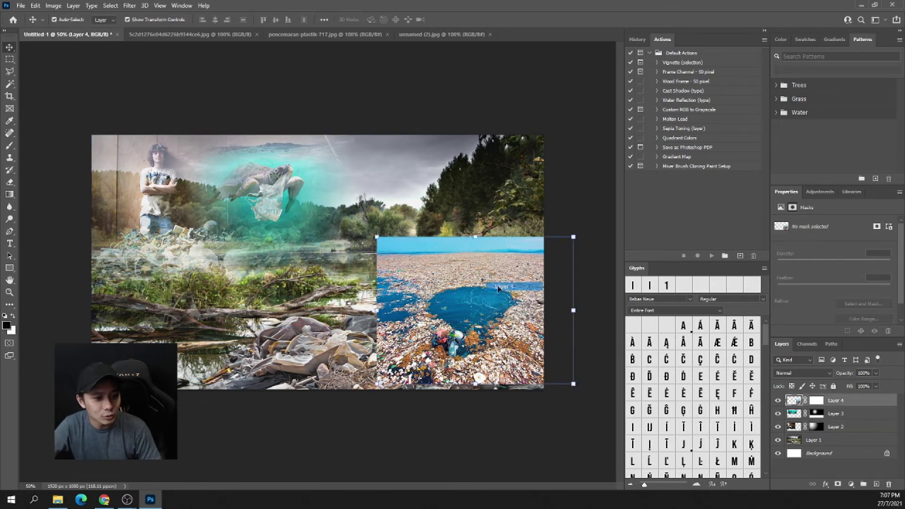
left_click_drag(485, 282, 397, 215)
key("ctrl+t")
left_click_drag(486, 318, 572, 385)
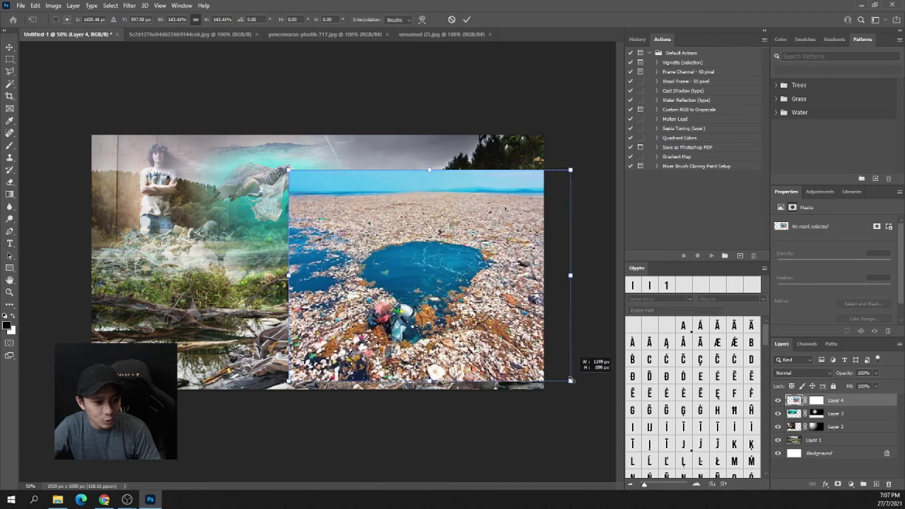
key("Return")
mouse_move(472, 302)
left_mouse_down()
mouse_move(491, 288)
mouse_move(466, 298)
left_mouse_up()
key("ctrl+t")
- Add a layer mask to the plastic-sea layer and gradient-fade it to reveal the trees around the pond
left_click(817, 400)
left_click(838, 485)
key("ctrl+z")
left_click(10, 194)
left_click_drag(558, 336, 544, 324)
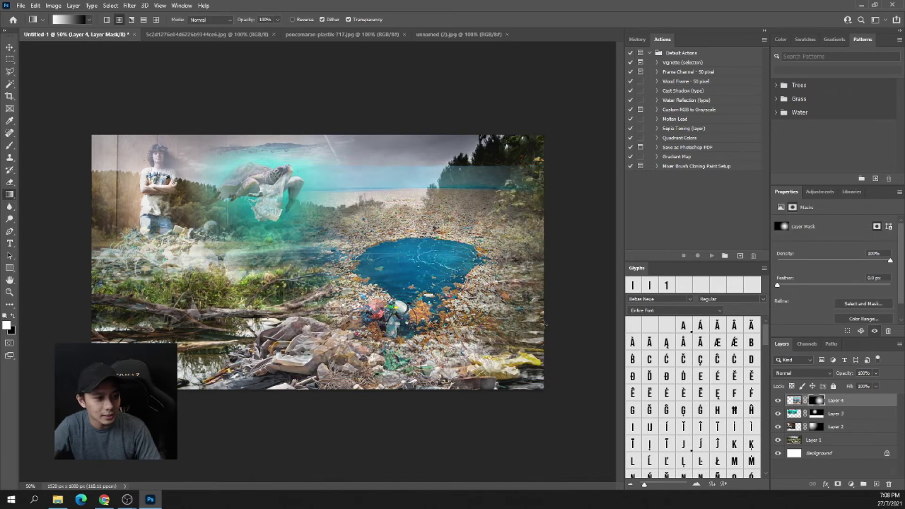
left_click_drag(426, 261, 541, 325)
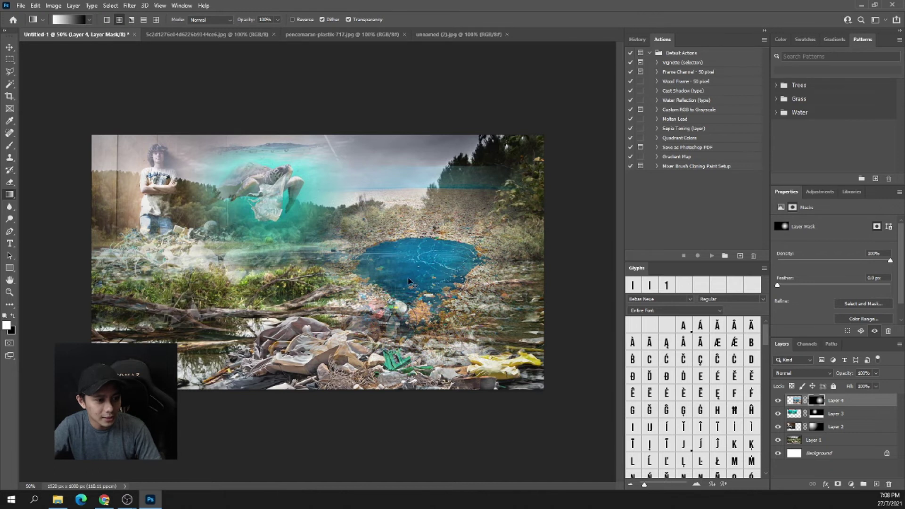
left_click_drag(409, 281, 492, 328)
- Shift the plastic-sea photo upward and drag TOC-1.png into the collage
key("v")
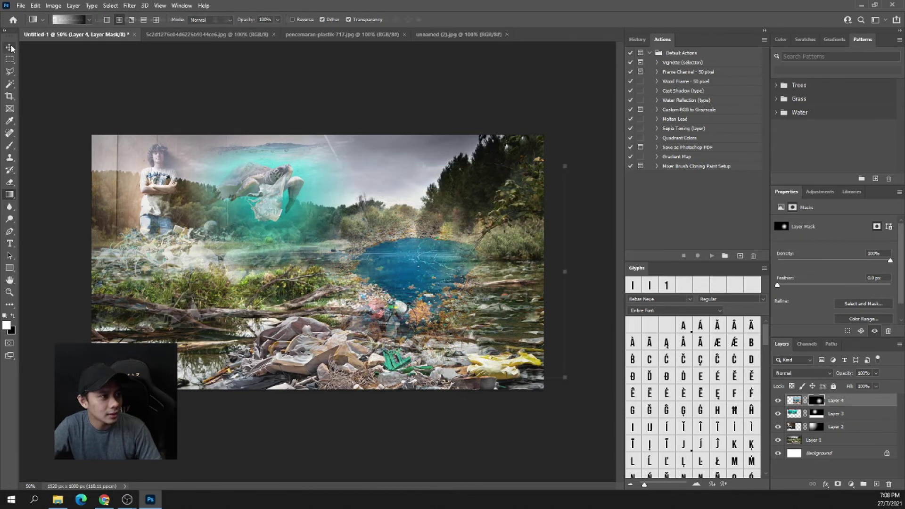
mouse_move(446, 243)
left_mouse_down()
mouse_move(489, 265)
mouse_move(427, 175)
left_mouse_up()
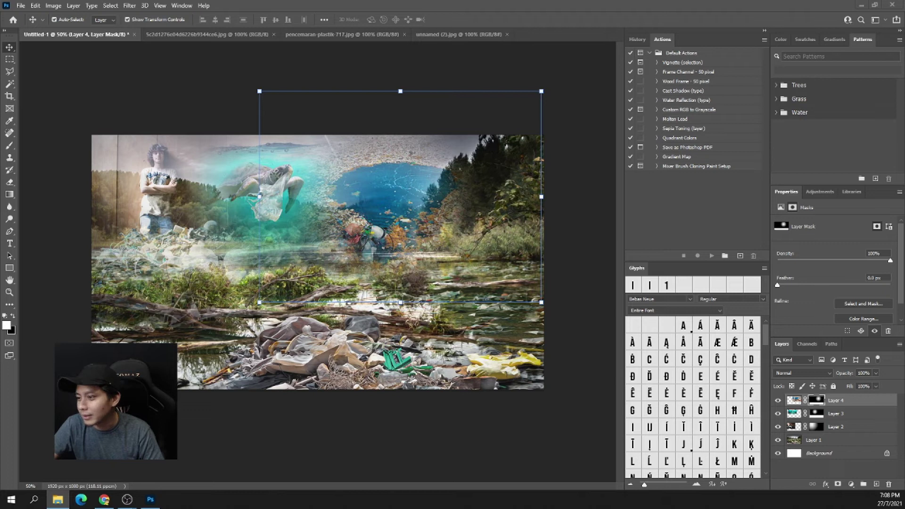
left_click_drag(544, 54, 558, 37)
left_click_drag(377, 213, 423, 322)
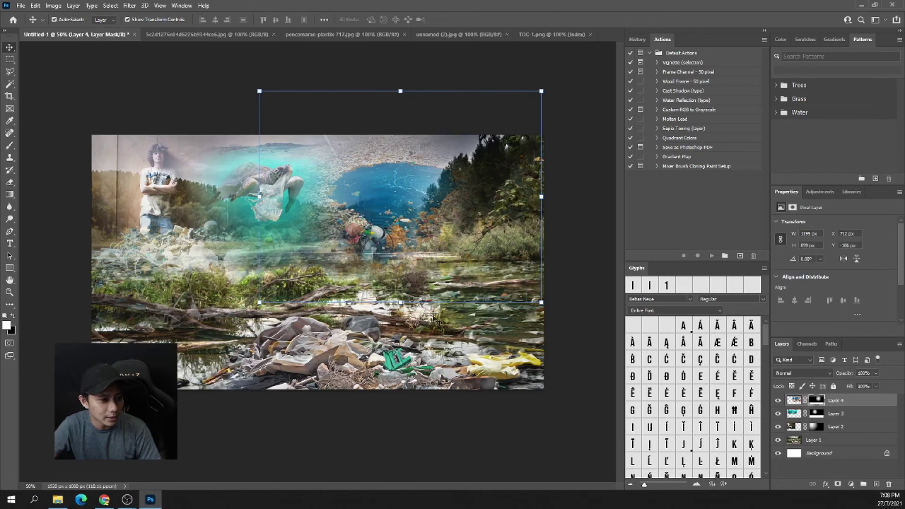
- Place the Ocean Cleanup boat photo, gradient-fade its mask, and move it about 182 px left
key("g")
left_click_drag(474, 384, 566, 440)
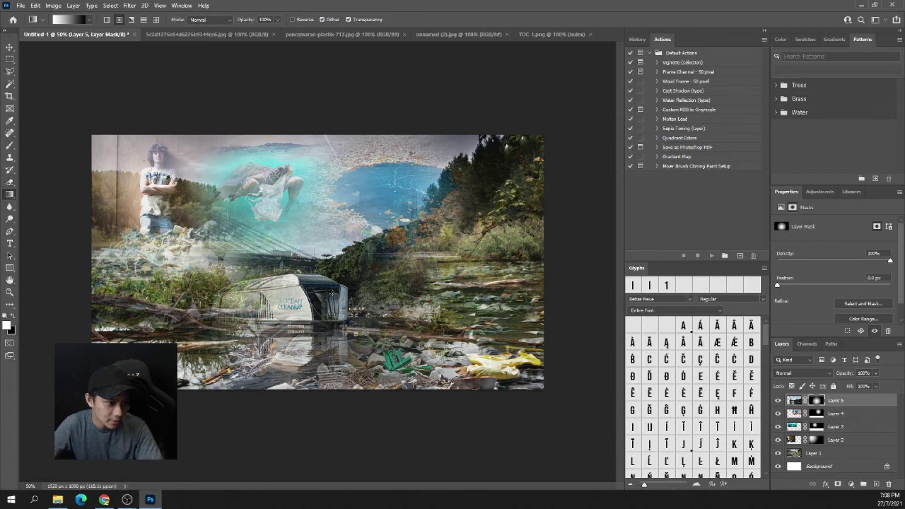
left_click_drag(321, 302, 378, 276)
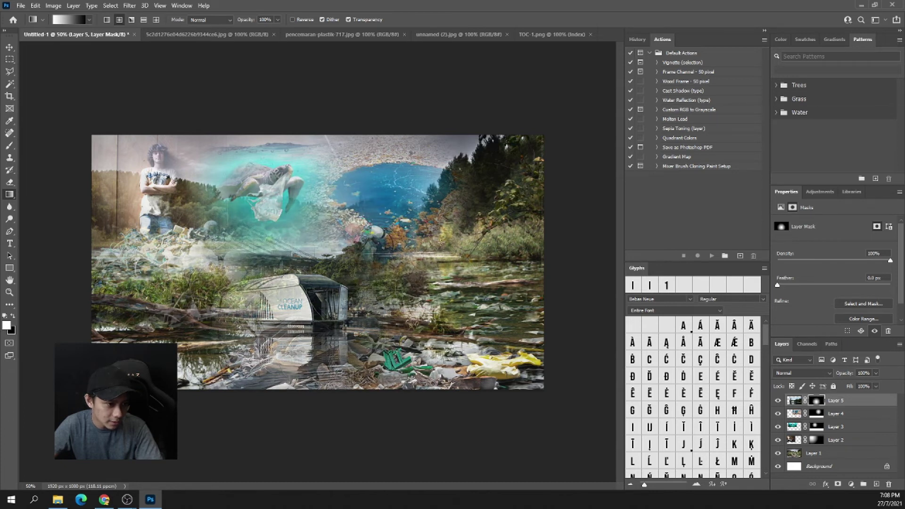
left_click(9, 47)
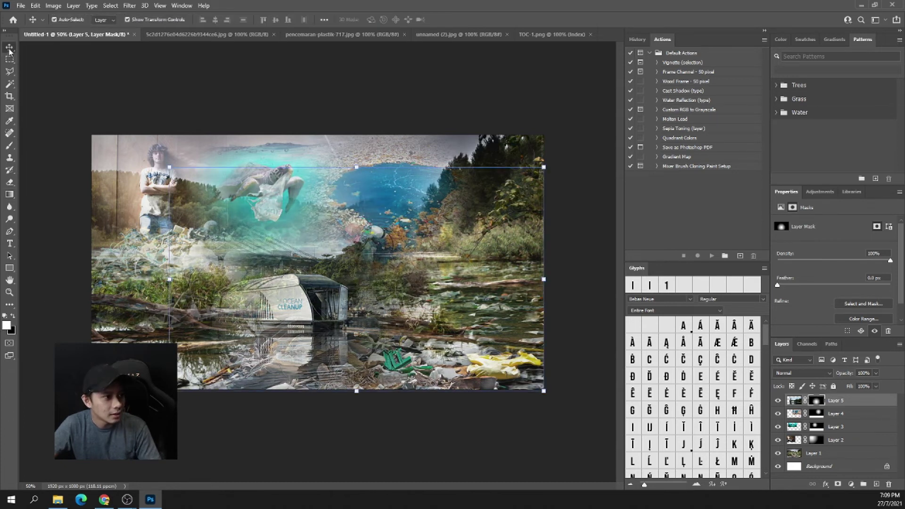
left_click_drag(337, 292, 293, 288)
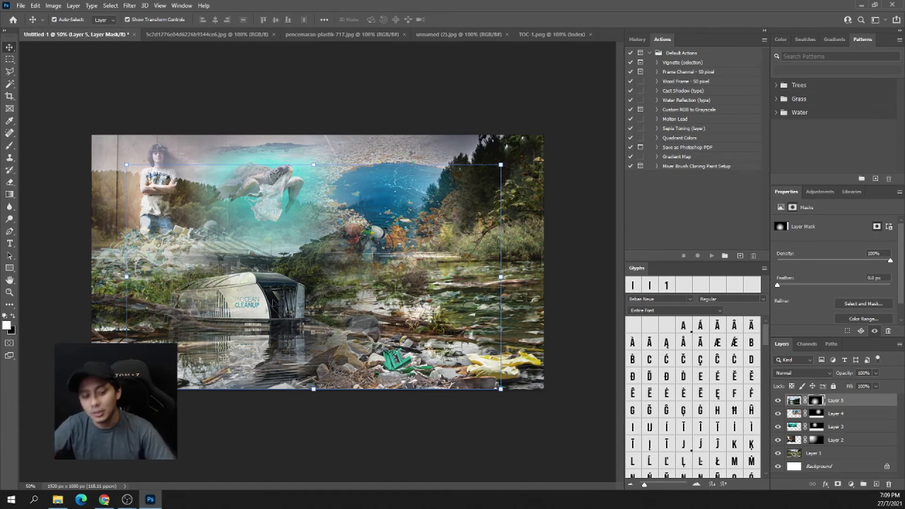
left_click(9, 59)
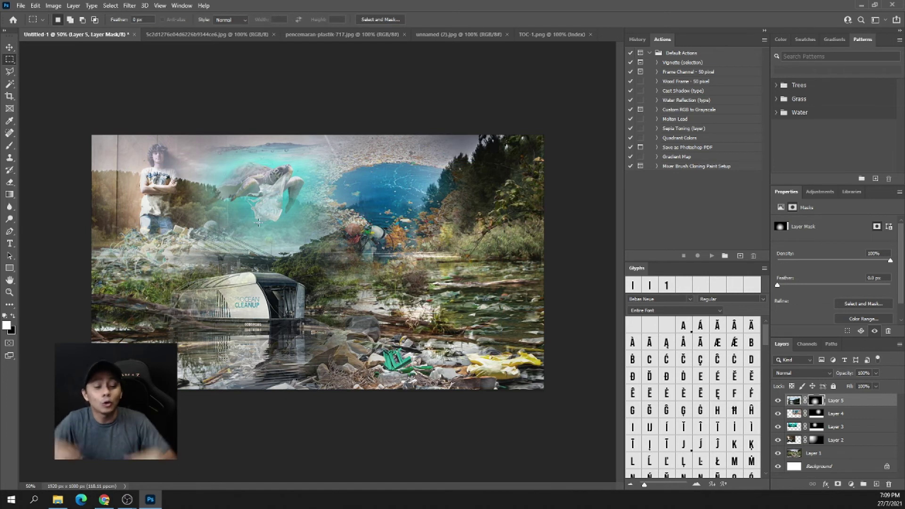
- Add a white 'PERMBERSIH' text layer near the canvas centre and enlarge it
left_click(13, 241)
left_click(325, 222)
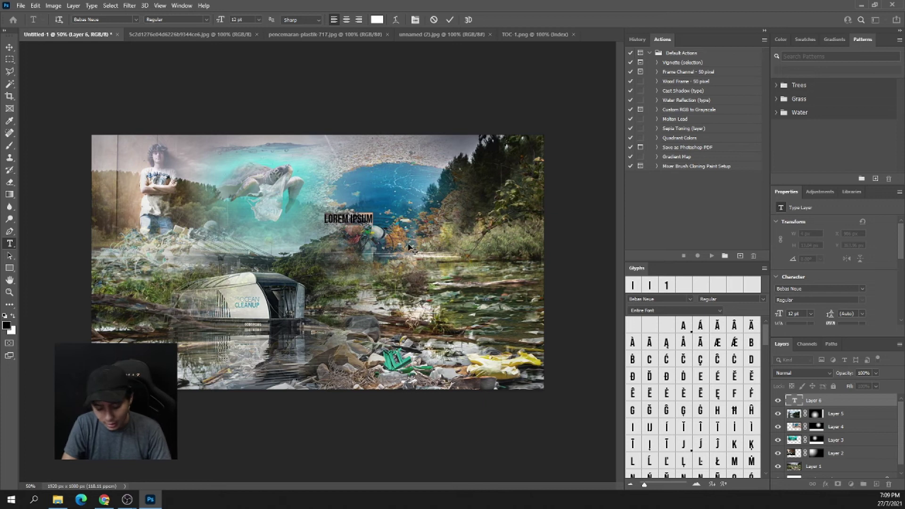
type("PER")
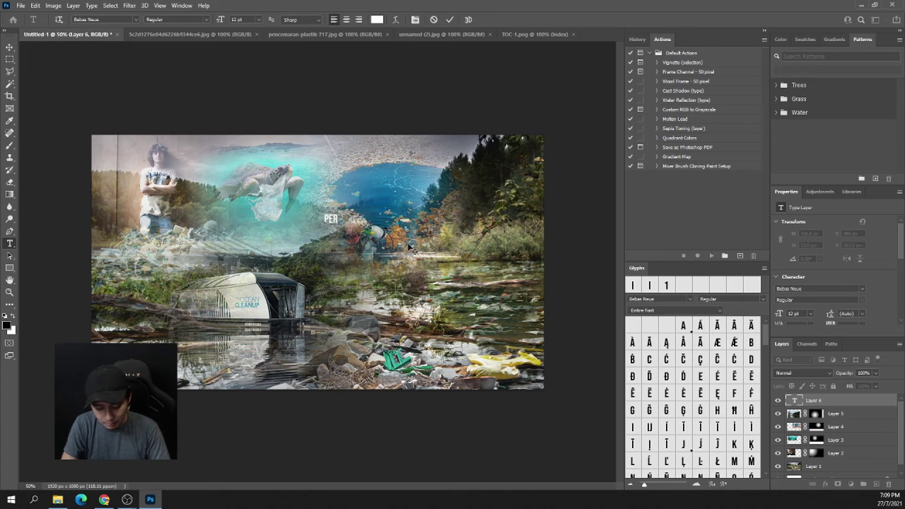
type("MBERSIH")
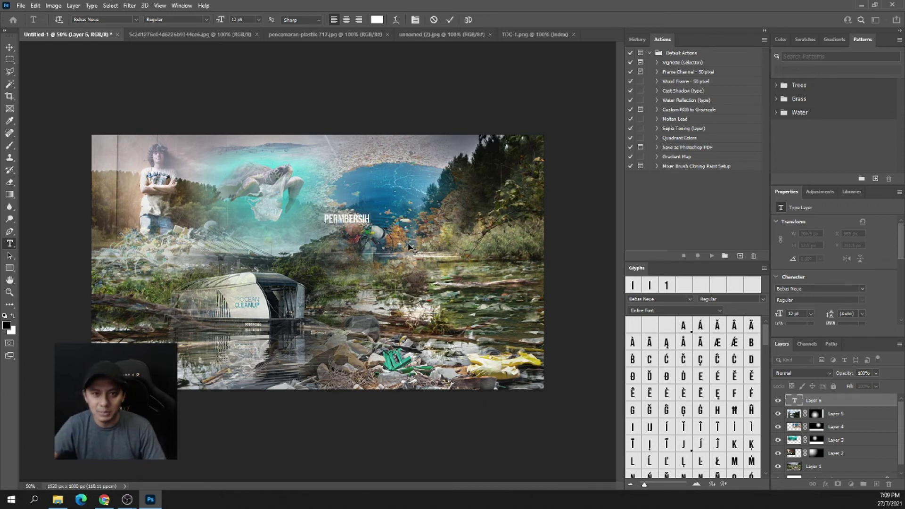
left_click(10, 47)
mouse_move(369, 224)
left_mouse_down()
mouse_move(520, 262)
mouse_move(475, 234)
mouse_move(475, 276)
left_mouse_up()
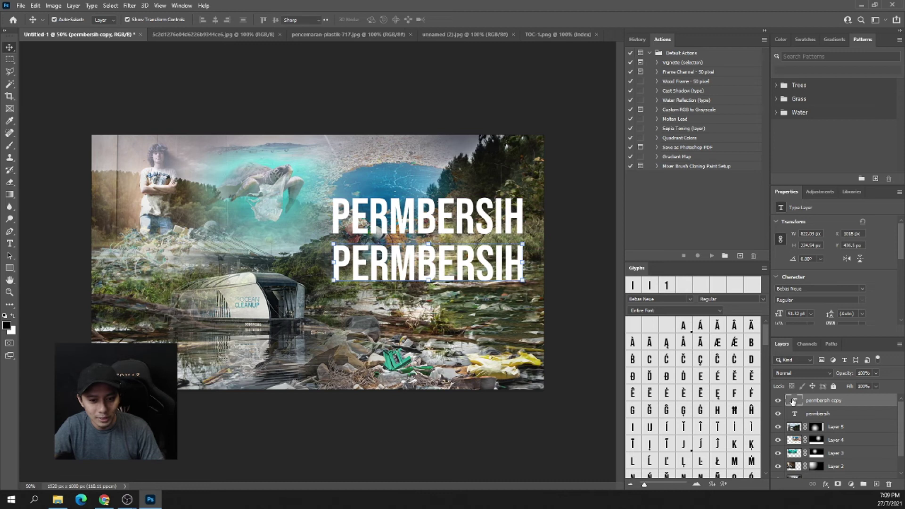
- Change the duplicated title line to 'SUNGAI' and scale it larger beneath PERMBERSIH
double_click(794, 401)
type("SUNGAI")
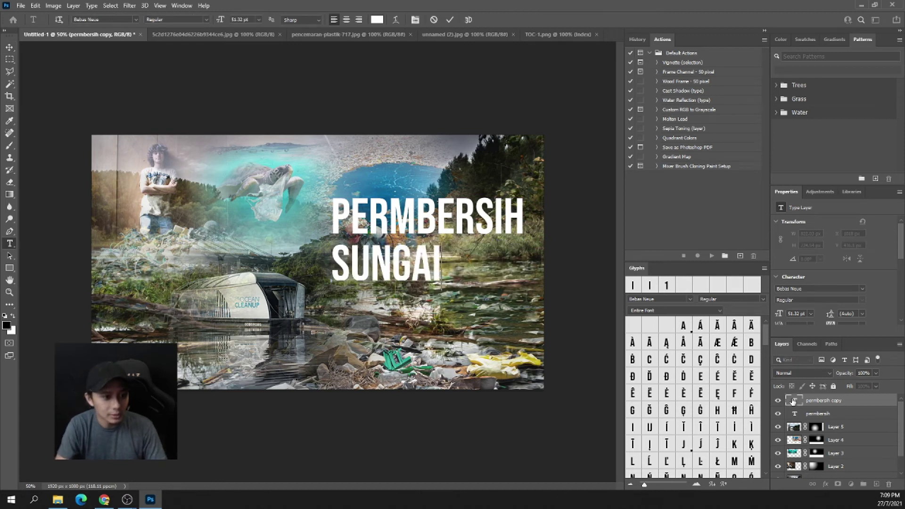
left_click(10, 47)
mouse_move(440, 281)
left_mouse_down()
mouse_move(449, 292)
mouse_move(528, 297)
left_mouse_up()
key("Return")
left_click_drag(479, 277, 483, 292)
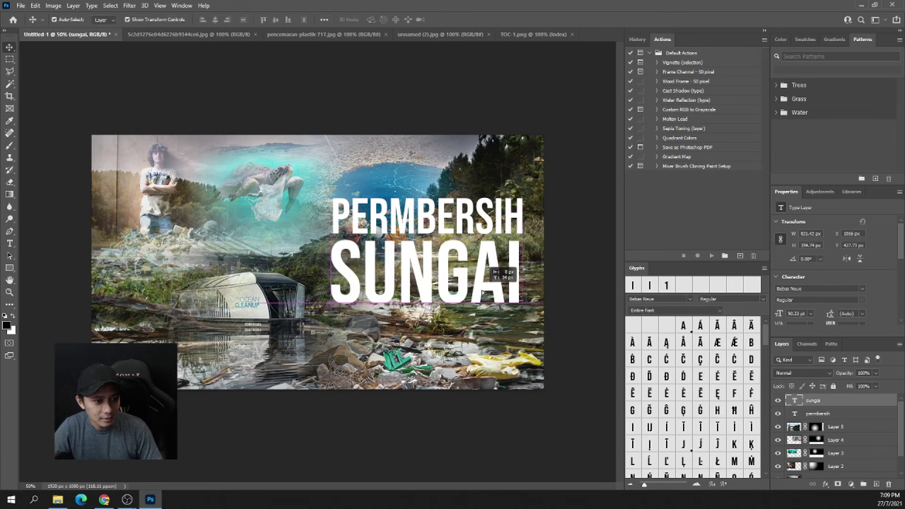
double_click(483, 292)
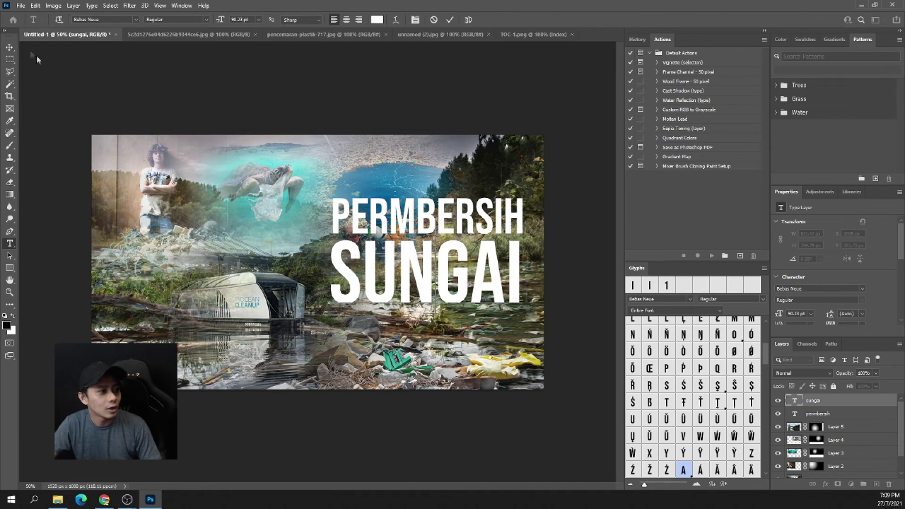
- Apply a black Stroke layer effect to the SUNGAI text
left_click(826, 484)
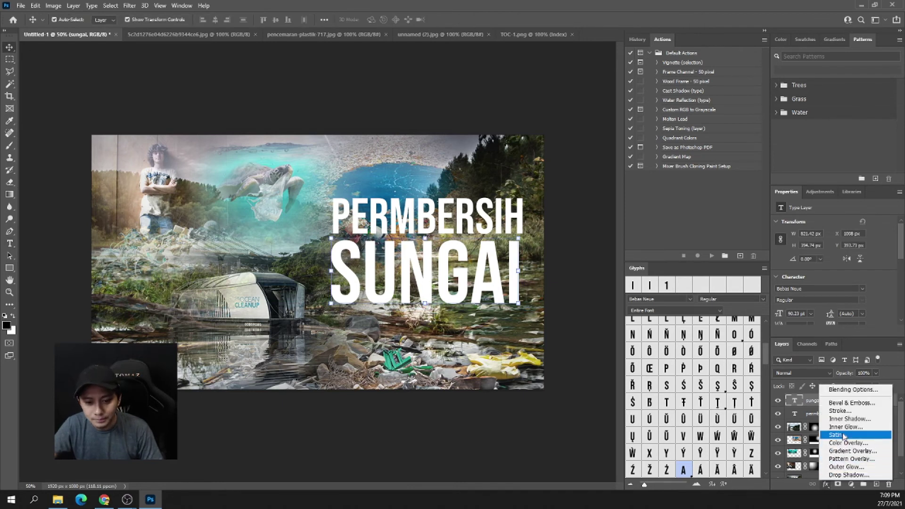
left_click(837, 412)
mouse_move(651, 123)
left_mouse_down()
mouse_move(673, 259)
mouse_move(677, 233)
mouse_move(750, 167)
left_mouse_up()
left_click(607, 126)
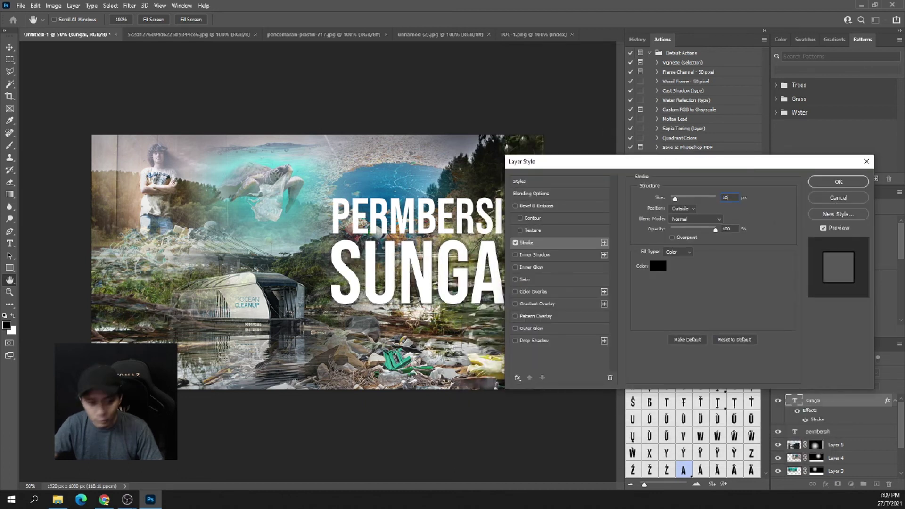
left_click(839, 181)
- Apply the same black Stroke effect to the PERMBERSIH text layer
right_click(505, 211)
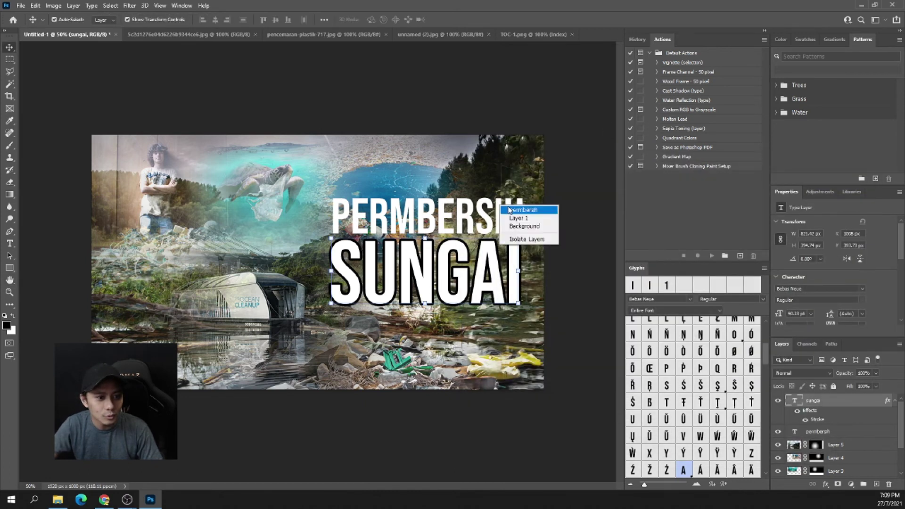
left_click(516, 208)
left_click(823, 484)
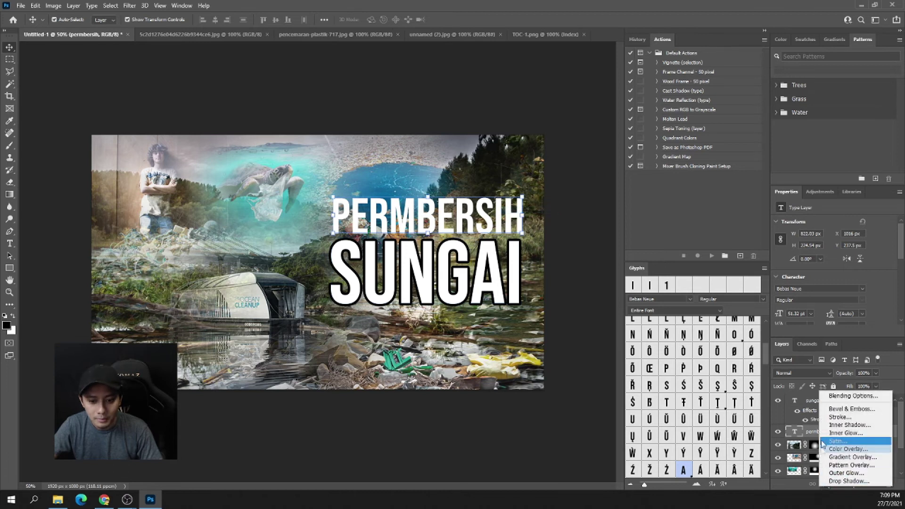
left_click(837, 419)
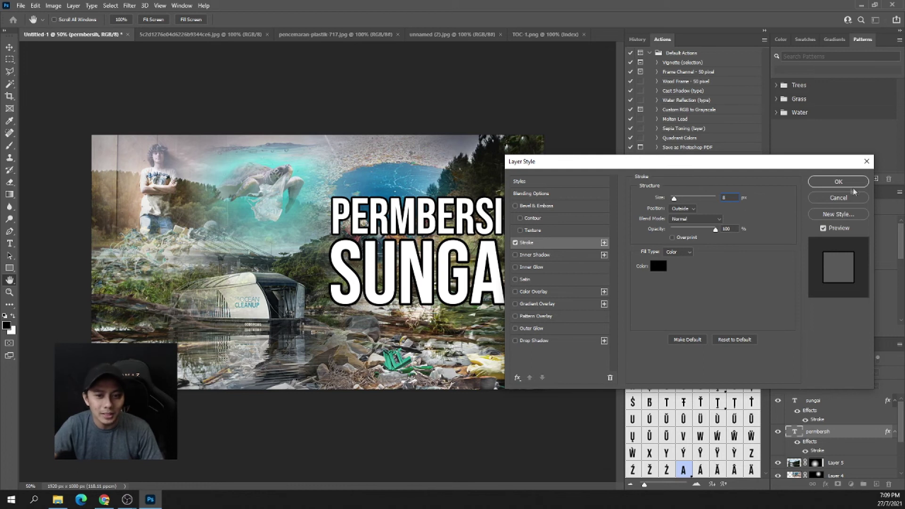
left_click(835, 179)
- Select both title layers, move them about 130 px left, and scale them to about 137%
right_click(453, 266)
left_click(476, 273, "shift")
mouse_move(522, 305)
left_mouse_down()
mouse_move(460, 295)
mouse_move(532, 333)
left_mouse_up()
key("ctrl+t")
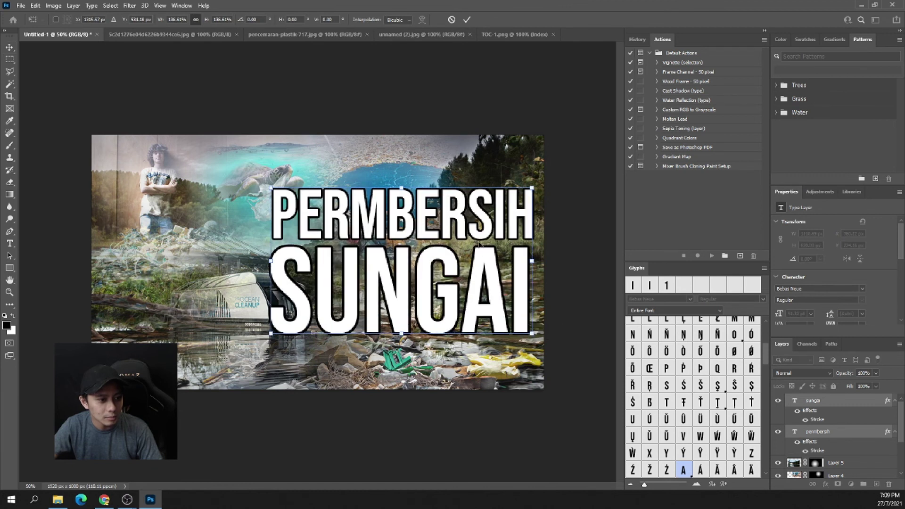
- Raise the title block about 85 px and shrink it to about 85%
key("Return")
left_click_drag(369, 305, 372, 266)
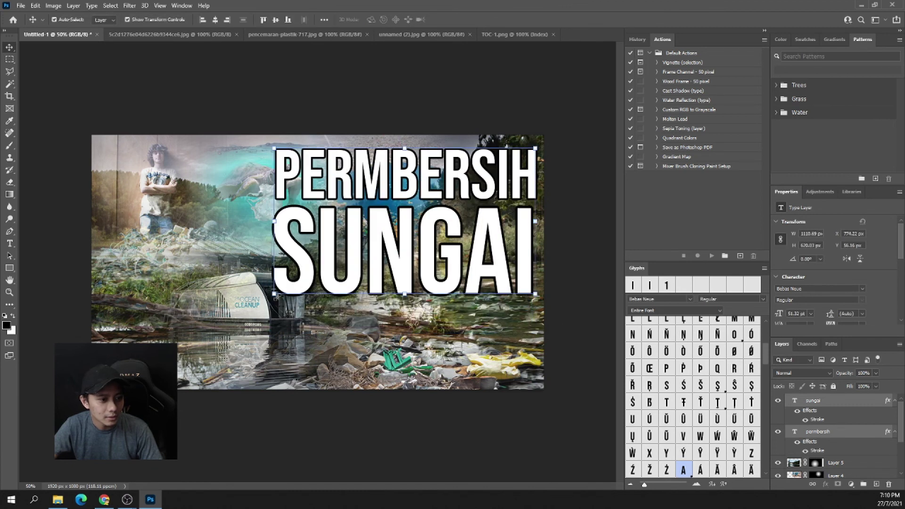
key("ctrl+t")
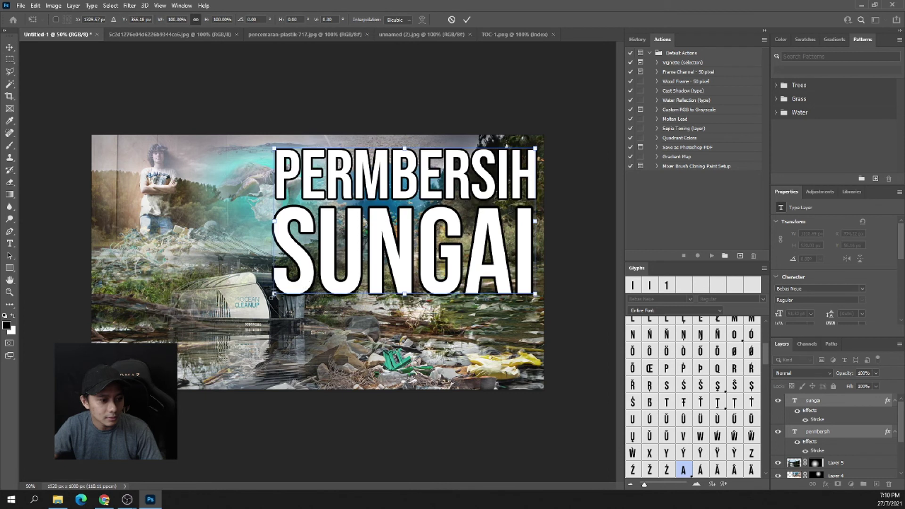
left_click_drag(274, 294, 313, 272)
key("Return")
left_click_drag(380, 247, 372, 249)
- Colour the SUNGAI text bright green
left_click(372, 250)
double_click(797, 400)
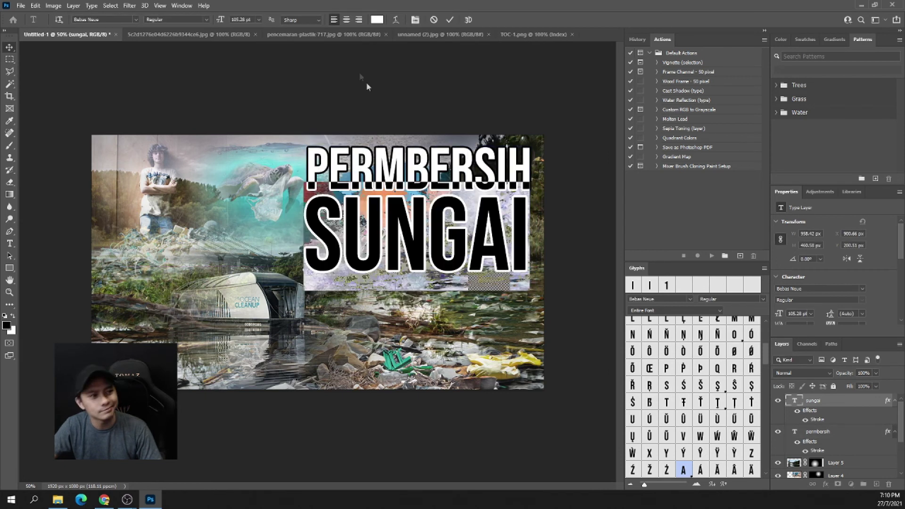
left_click(377, 20)
mouse_move(621, 246)
left_mouse_down()
mouse_move(622, 254)
mouse_move(586, 219)
mouse_move(596, 193)
left_mouse_up()
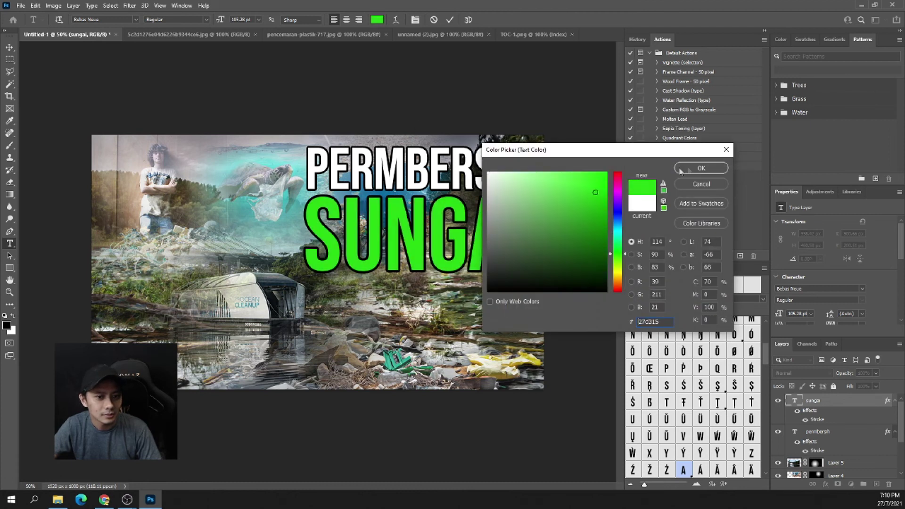
key("Return")
left_click(10, 48)
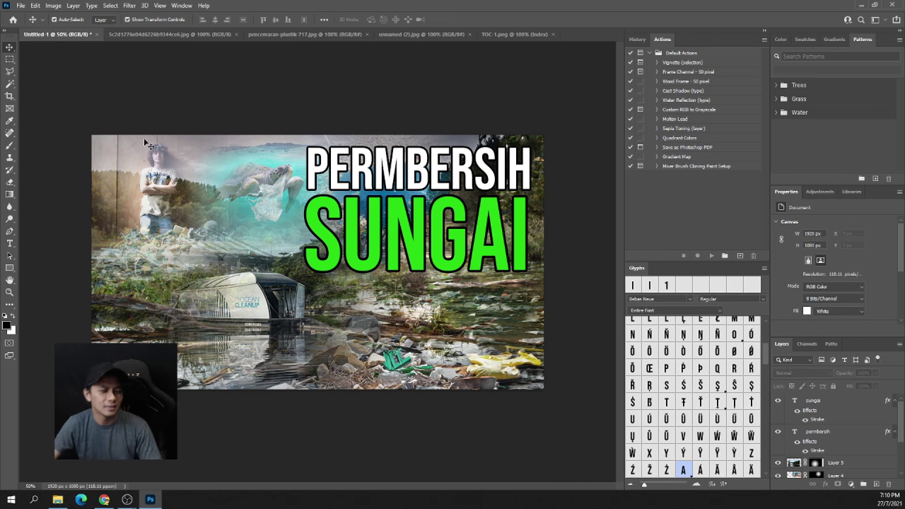